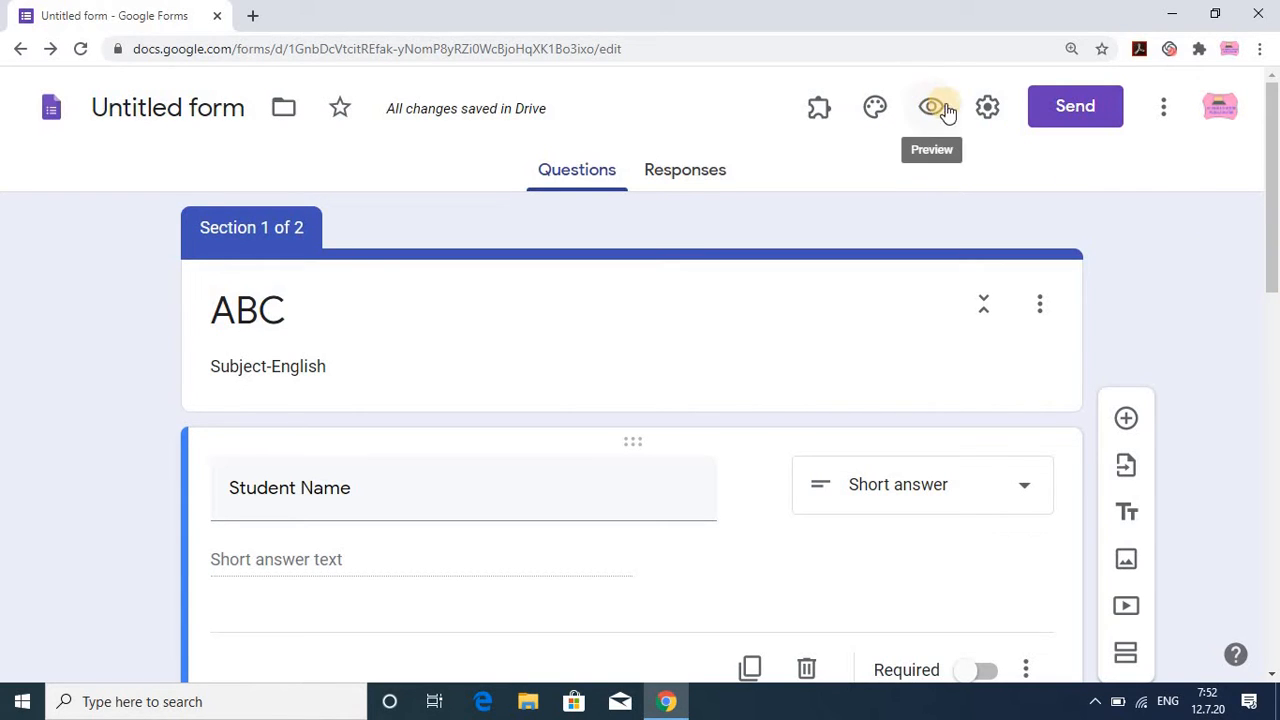
# Step: Try lighter blue theme colors on the form, then reapply the original dark blue
pyautogui.click(872, 110)
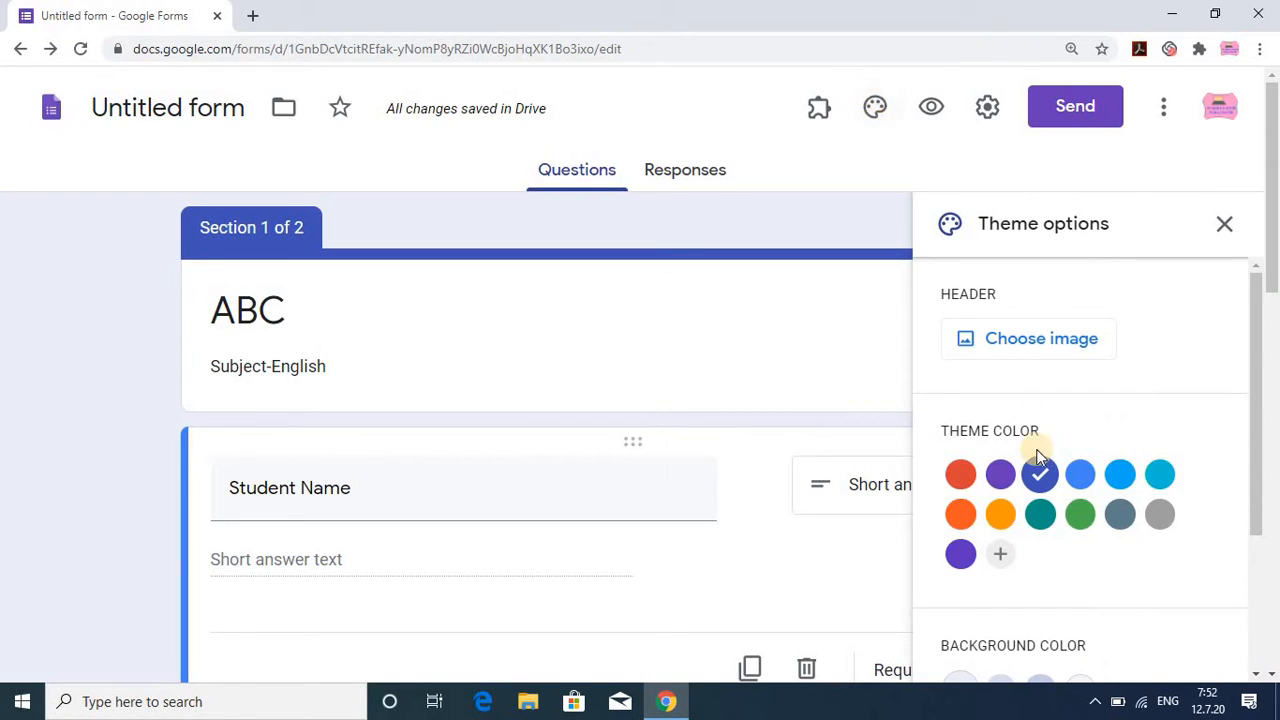
pyautogui.click(1080, 474)
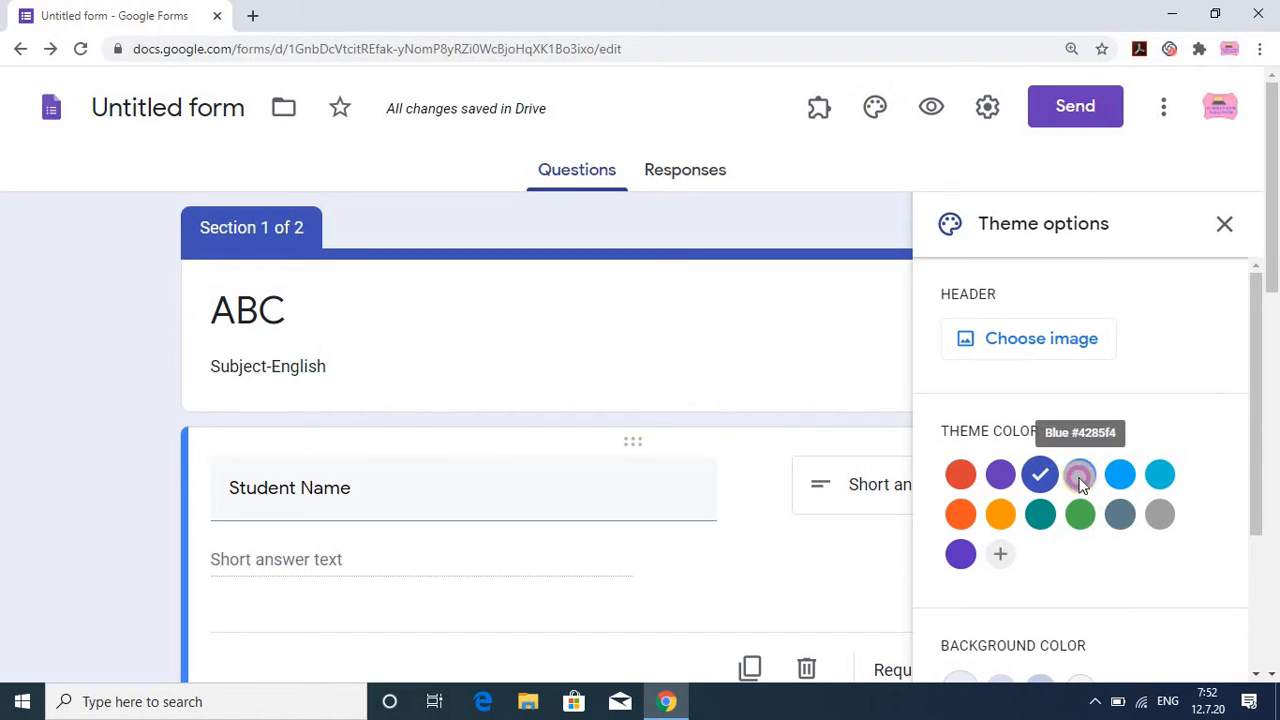
pyautogui.click(1110, 476)
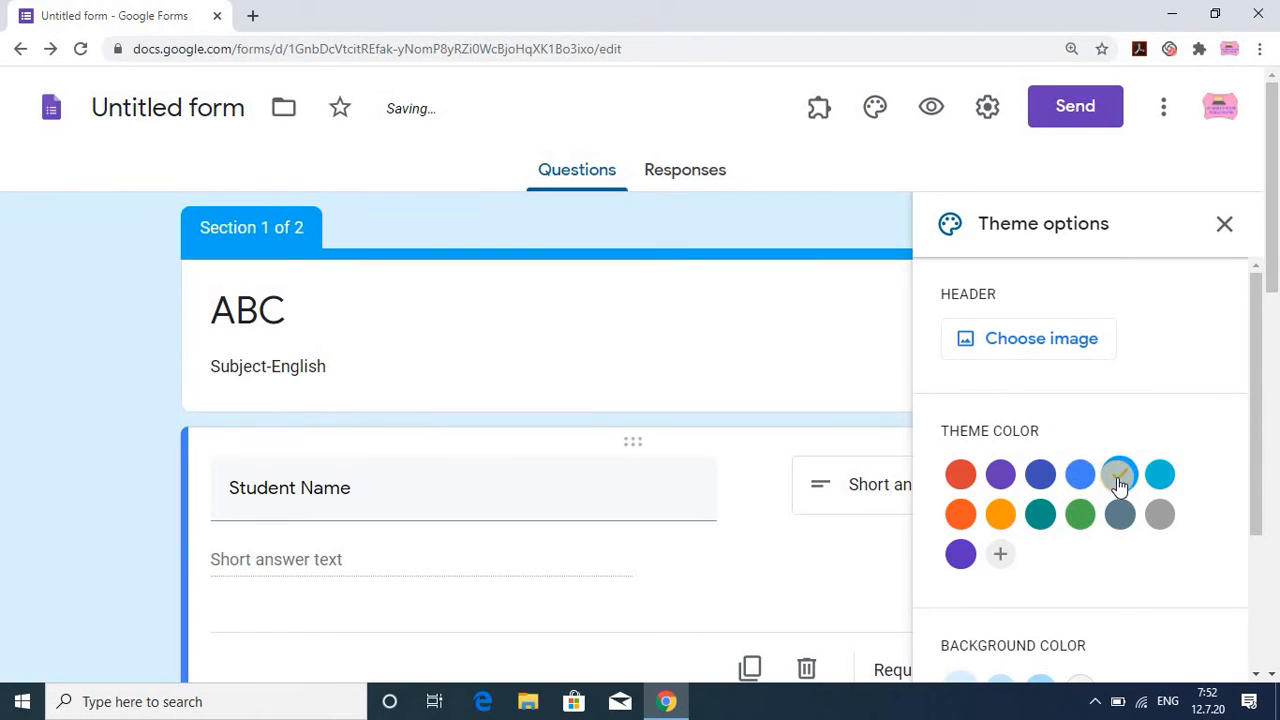
pyautogui.click(1036, 473)
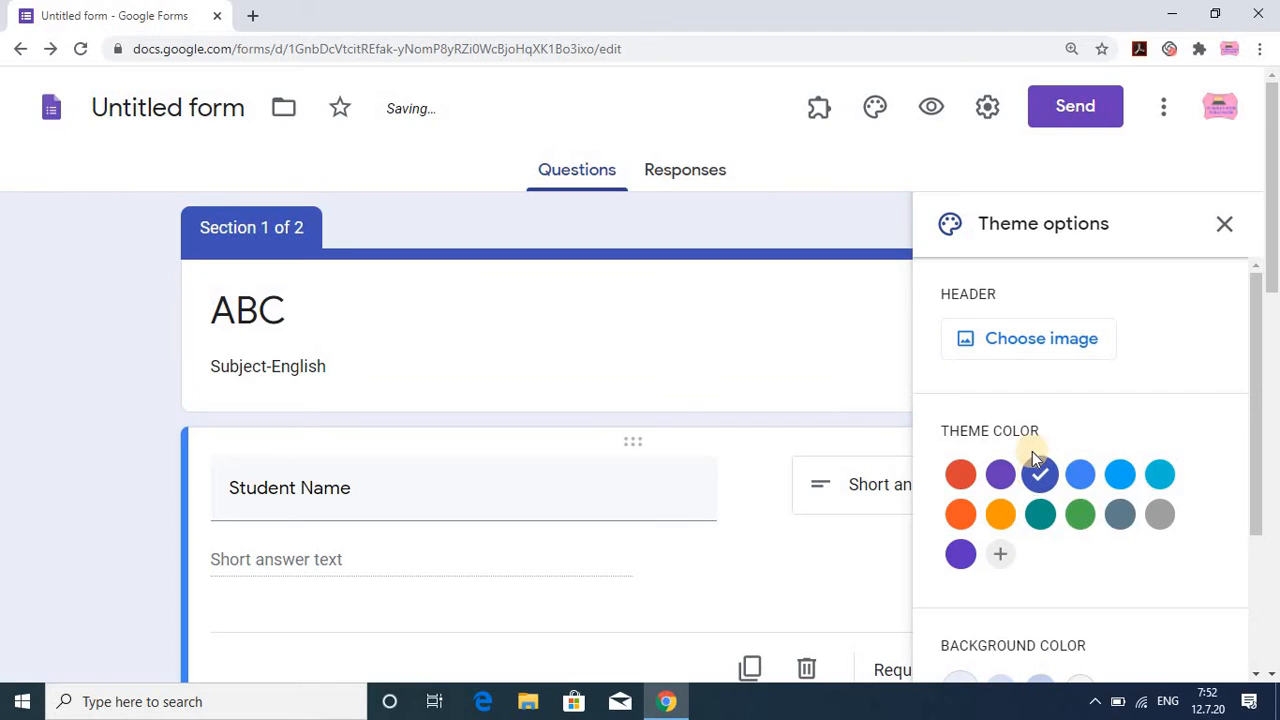
# Step: Browse the Work and School header themes and the file upload option for the header, cancelling the file selection
pyautogui.click(1030, 343)
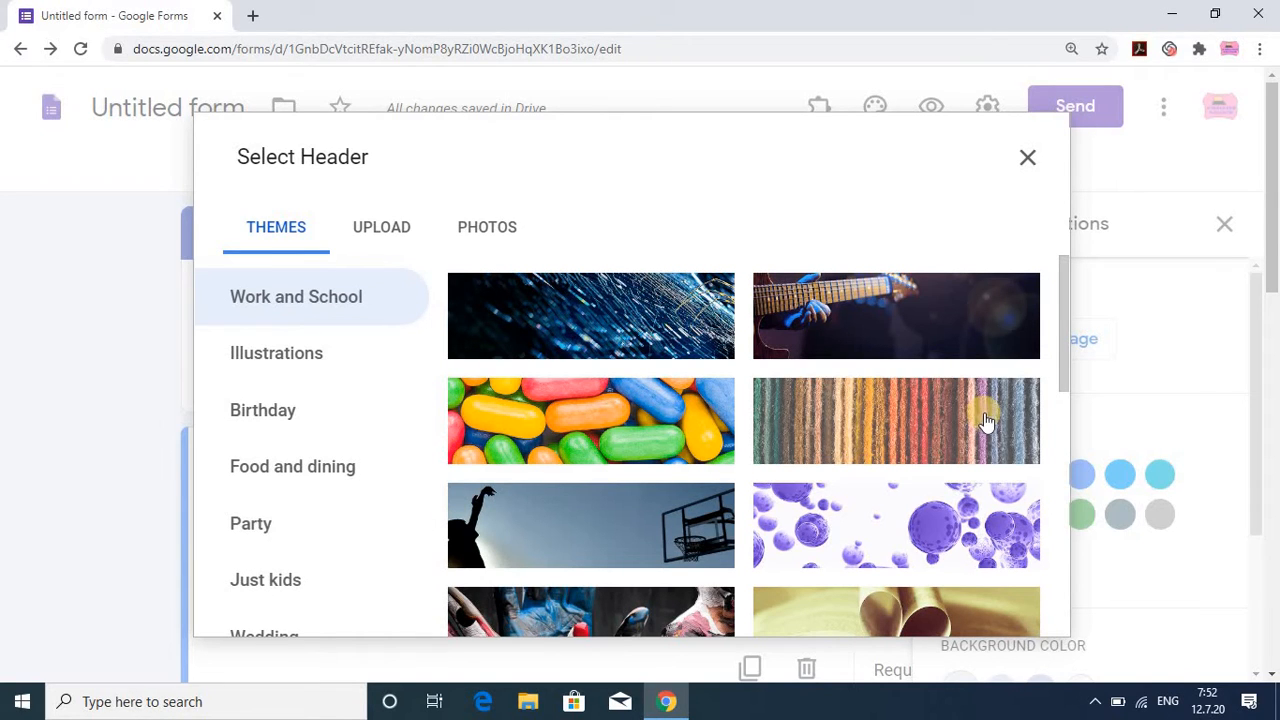
pyautogui.moveTo(1065, 376); pyautogui.dragTo(1067, 404)
pyautogui.click(337, 289)
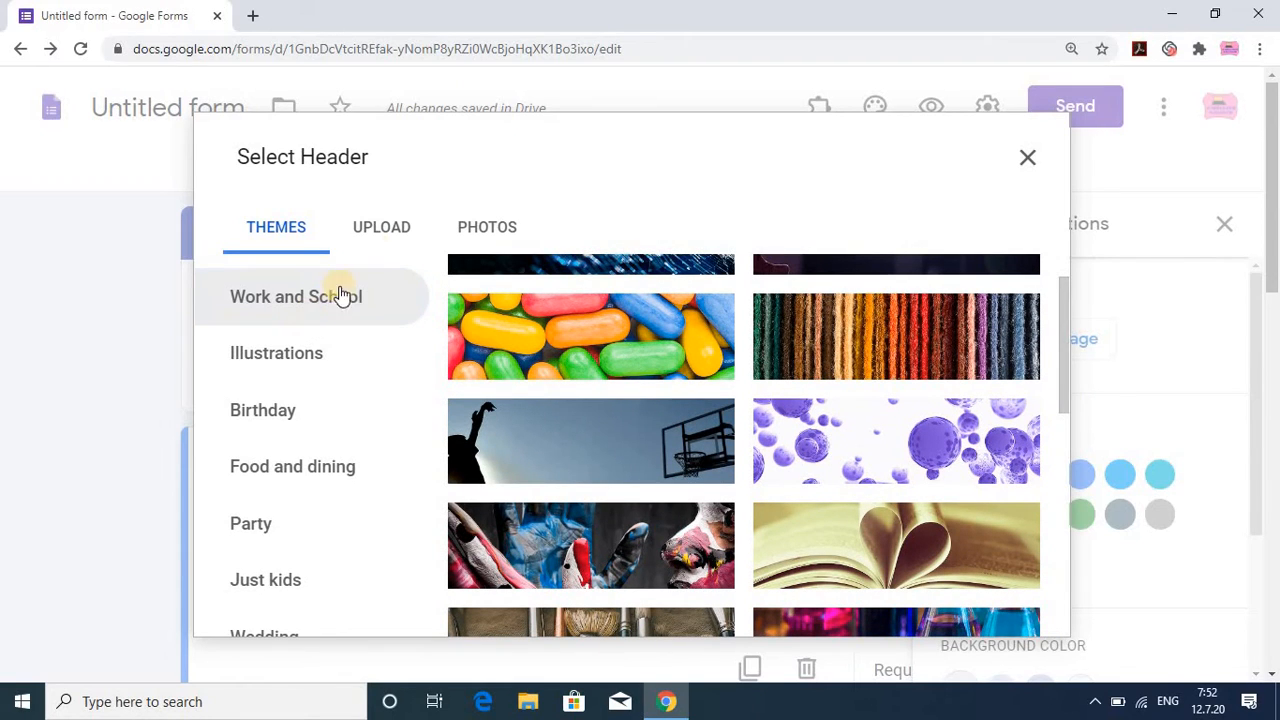
pyautogui.click(388, 233)
pyautogui.click(388, 233)
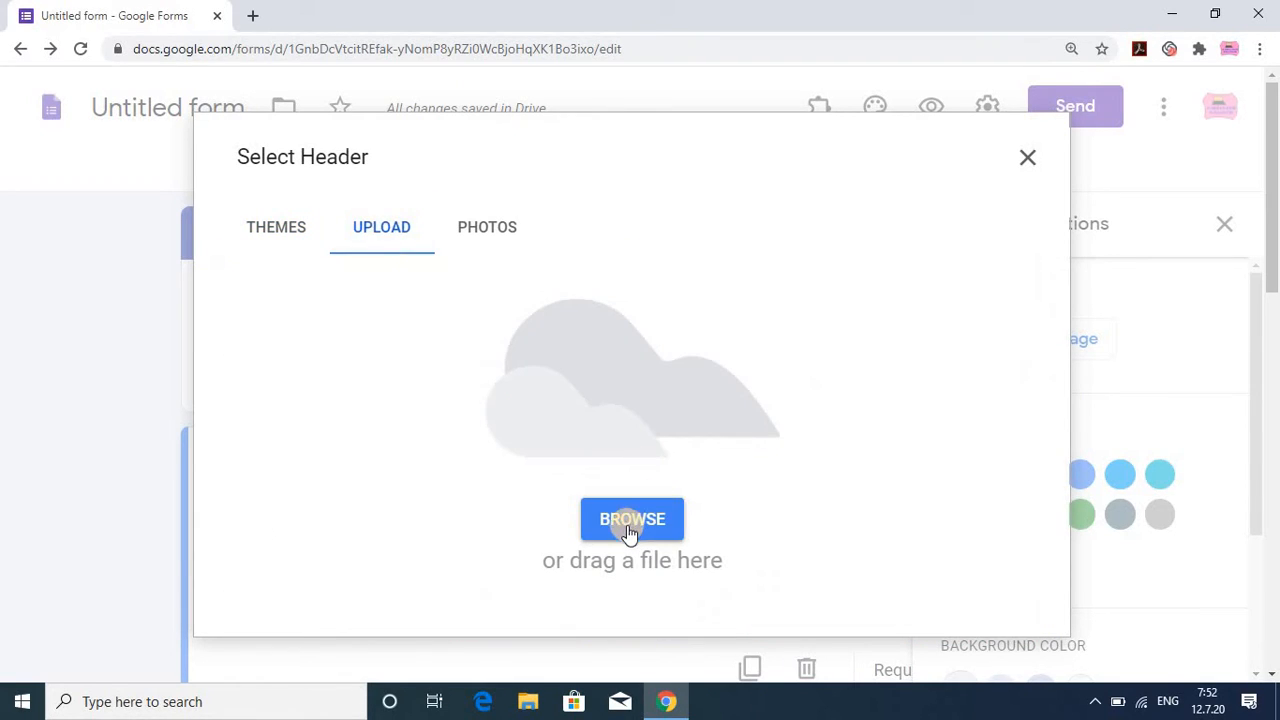
pyautogui.click(628, 528)
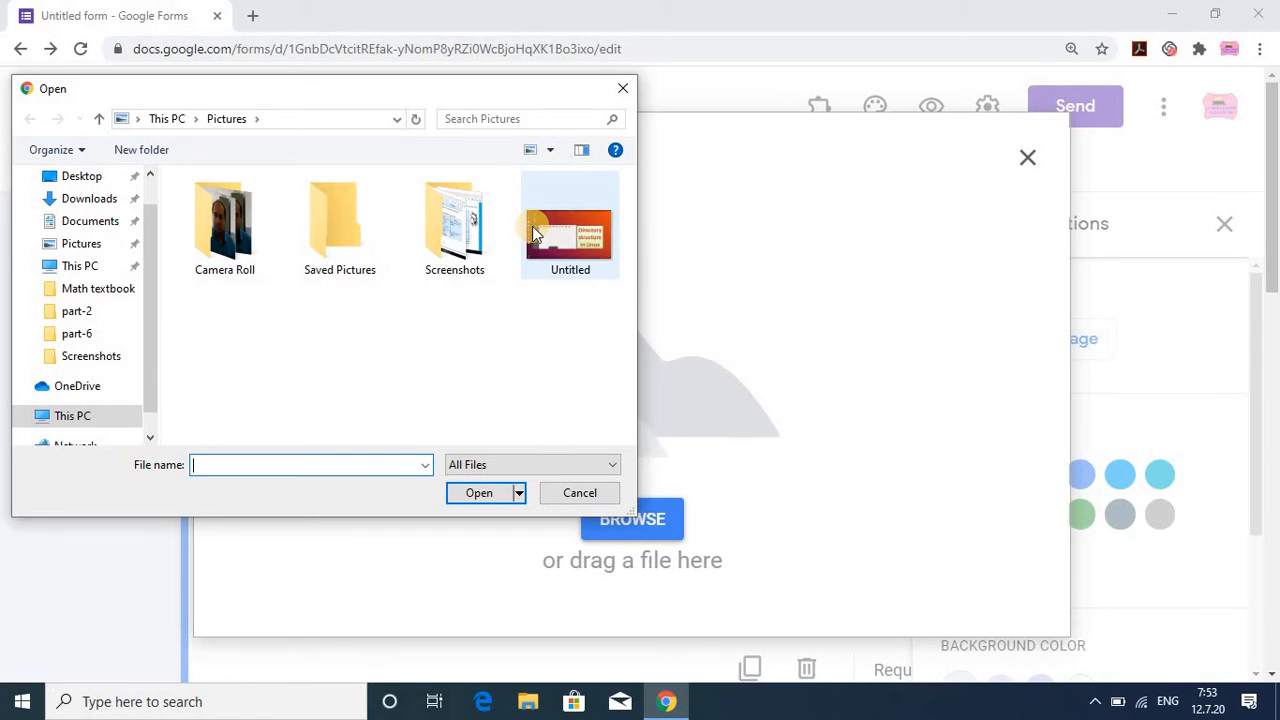
pyautogui.click(623, 91)
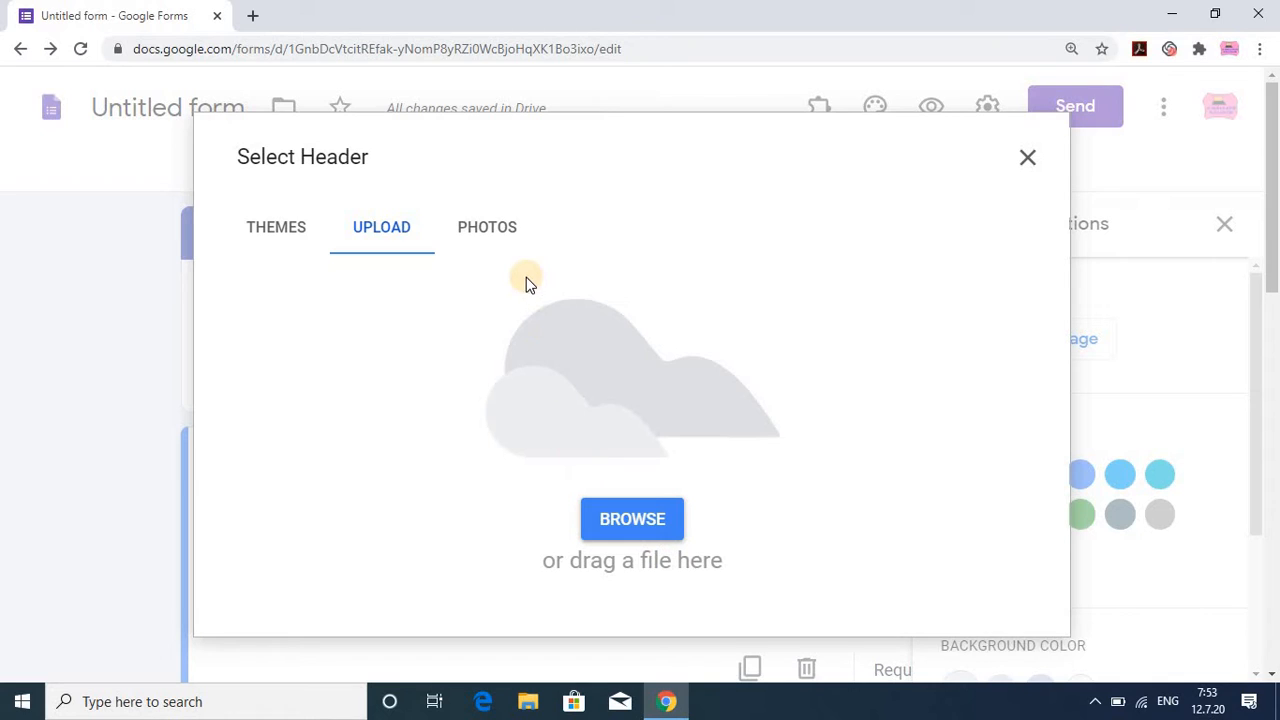
# Step: Insert the blue IT skills banner from the account's photos as the form header, cropped to the banner's width
pyautogui.click(486, 238)
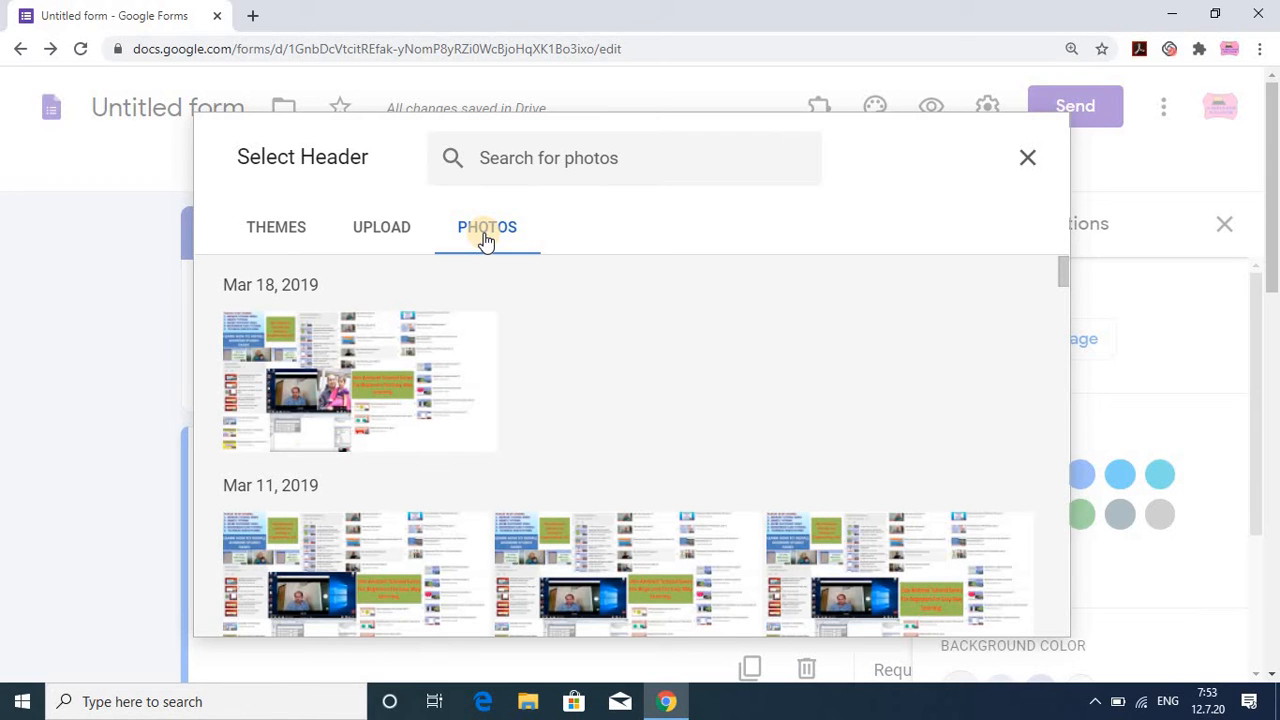
pyautogui.moveTo(1067, 270); pyautogui.dragTo(1047, 241)
pyautogui.moveTo(1060, 278); pyautogui.dragTo(1060, 398)
pyautogui.click(332, 500)
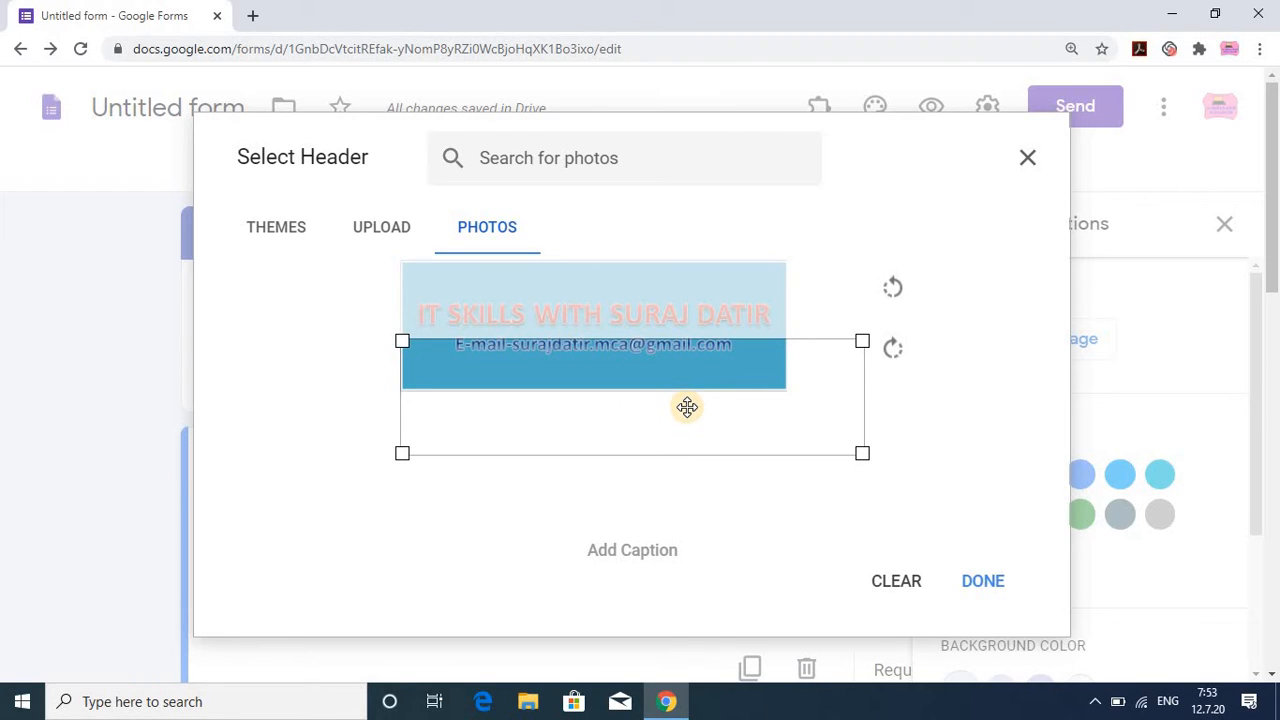
pyautogui.moveTo(687, 406); pyautogui.dragTo(675, 332)
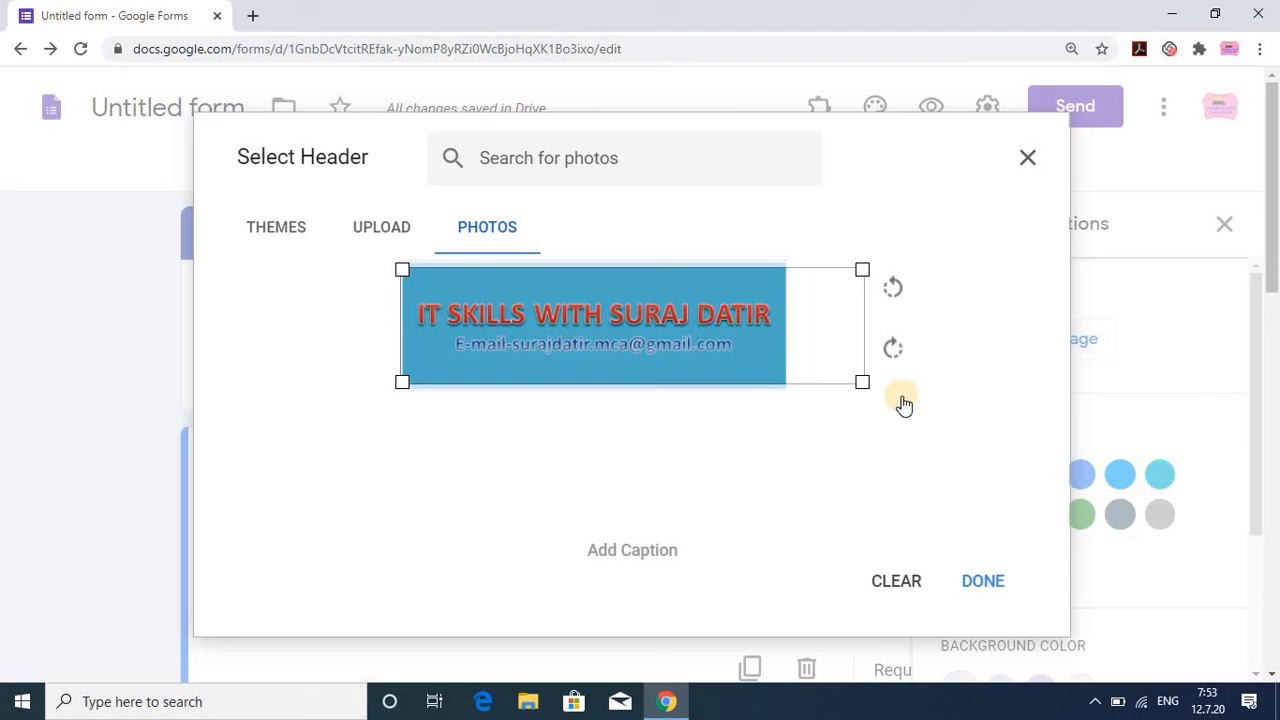
pyautogui.moveTo(861, 378); pyautogui.dragTo(779, 362)
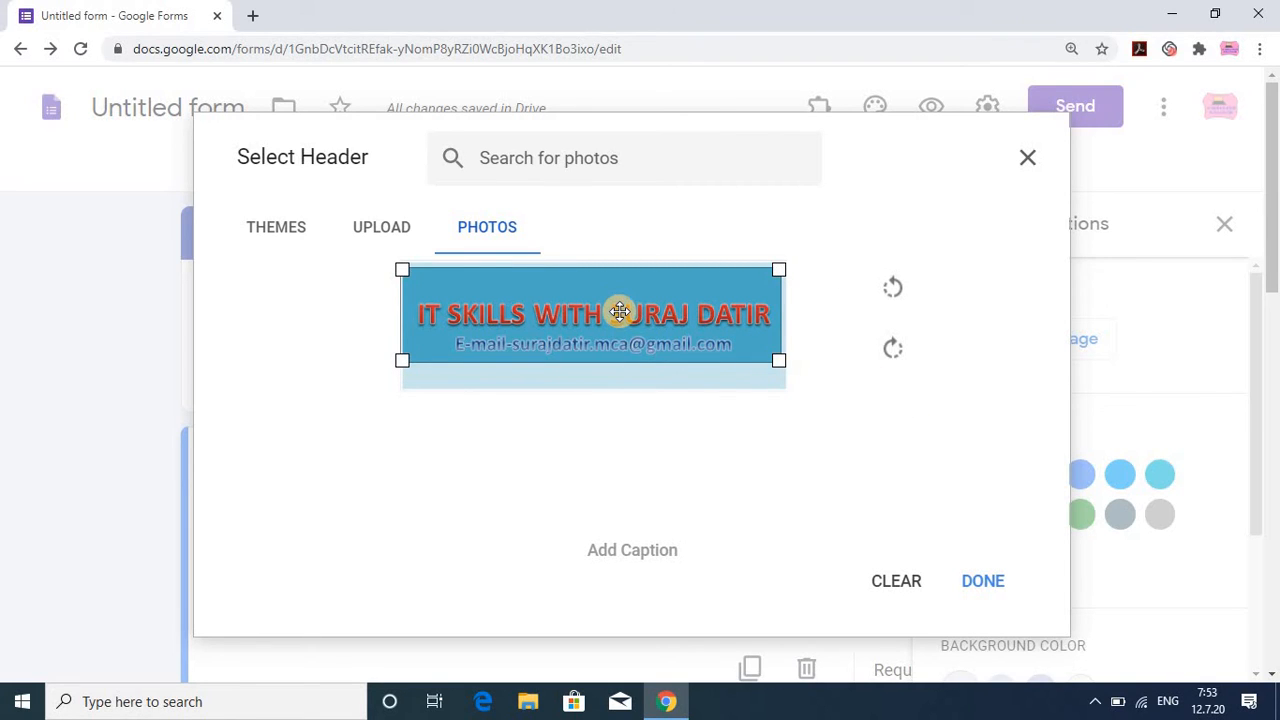
pyautogui.click(985, 585)
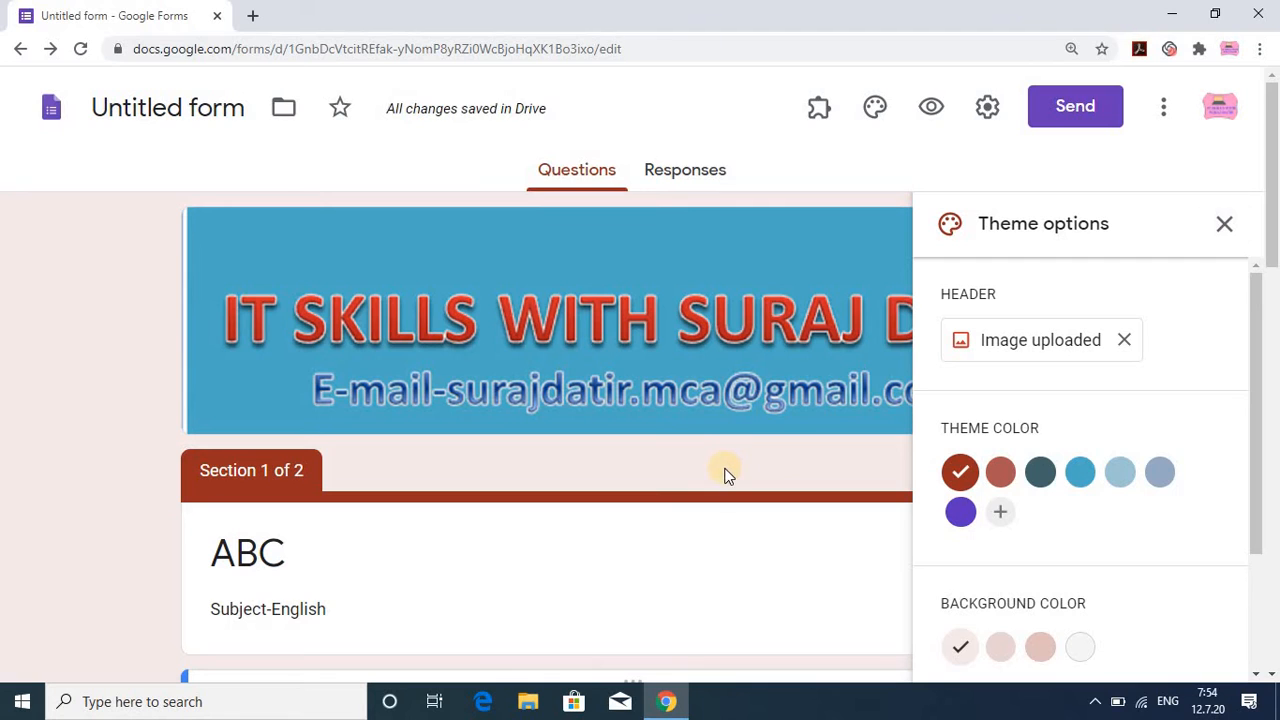
pyautogui.click(1222, 225)
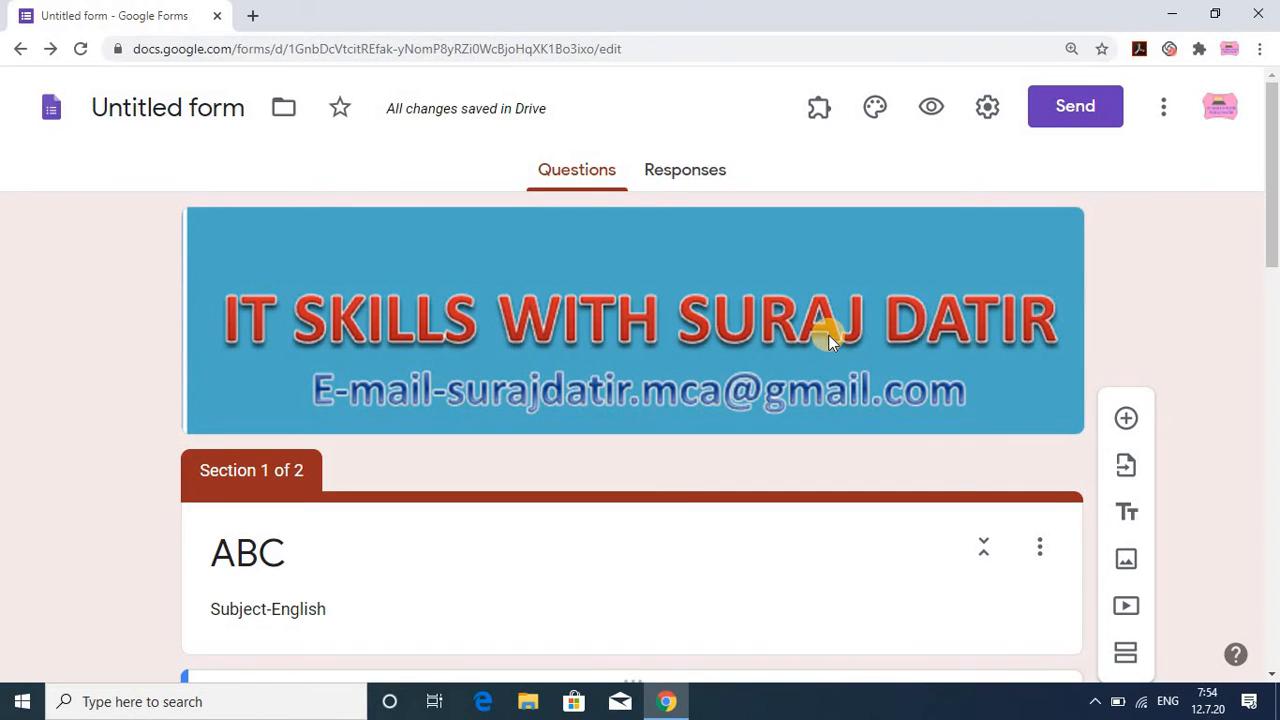
# Step: Replace the uploaded header image with the colorful fireworks picture from the Party themes
pyautogui.click(870, 110)
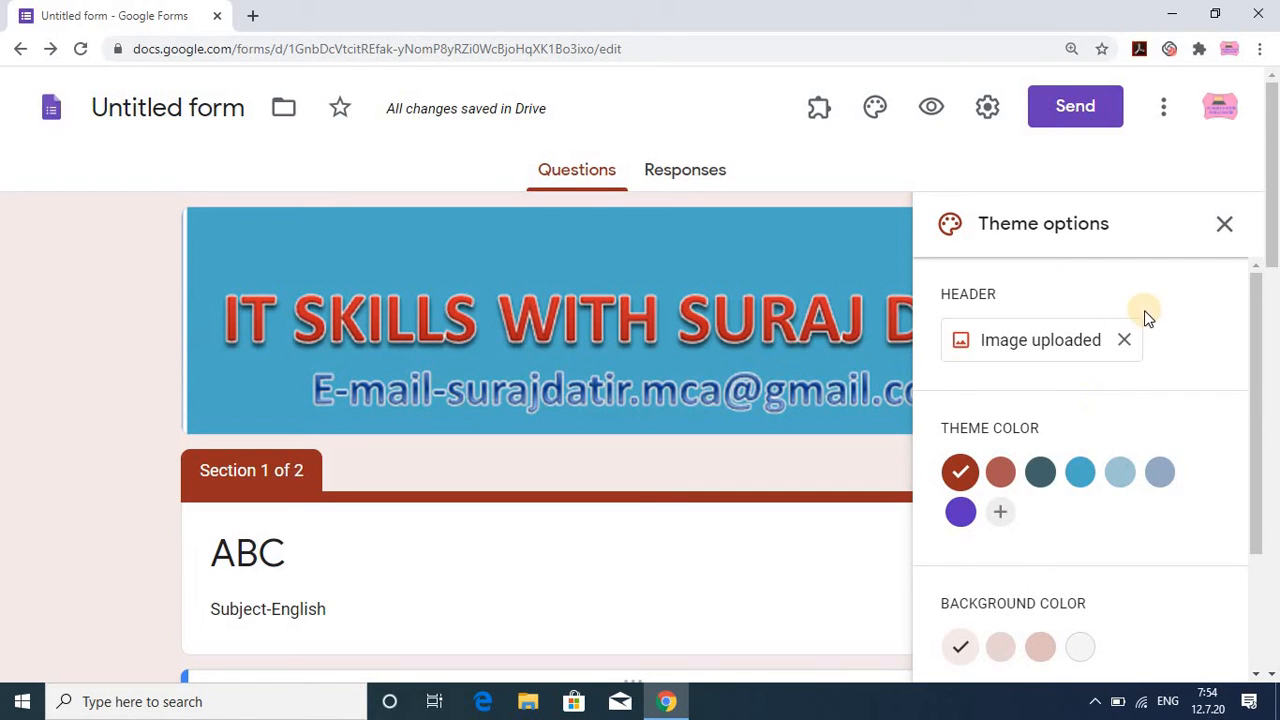
pyautogui.click(1125, 341)
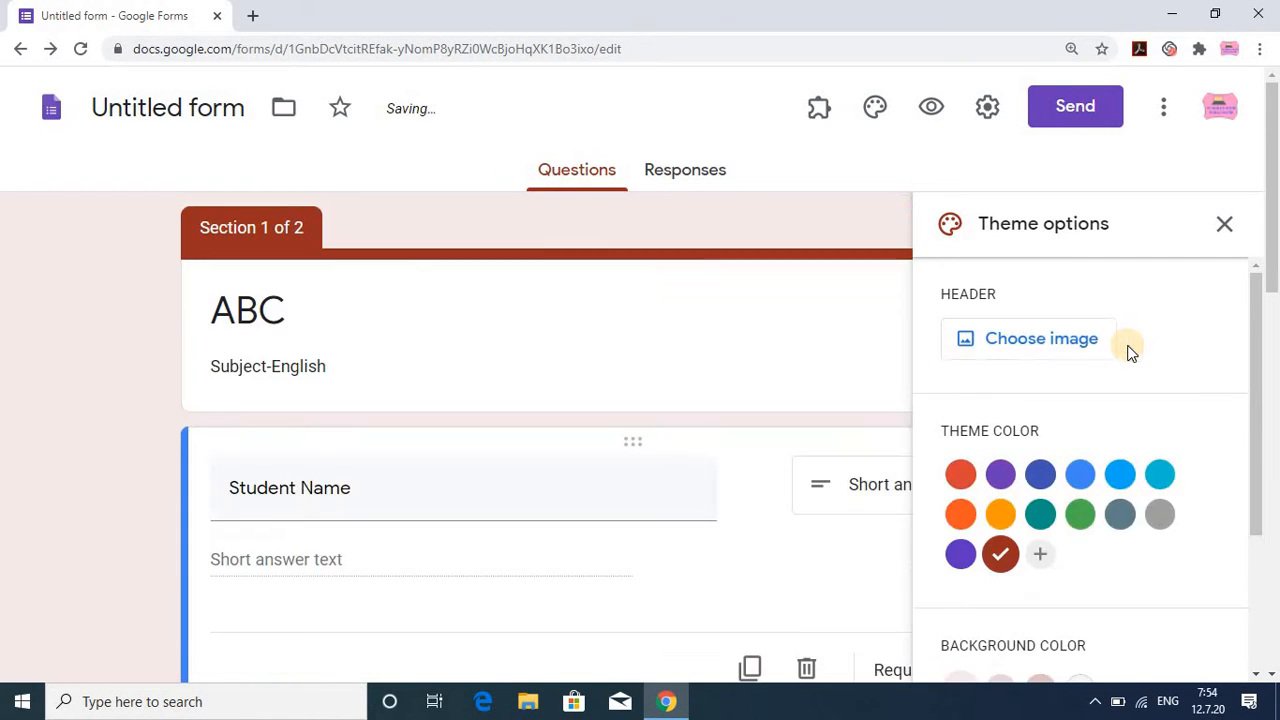
pyautogui.click(1032, 343)
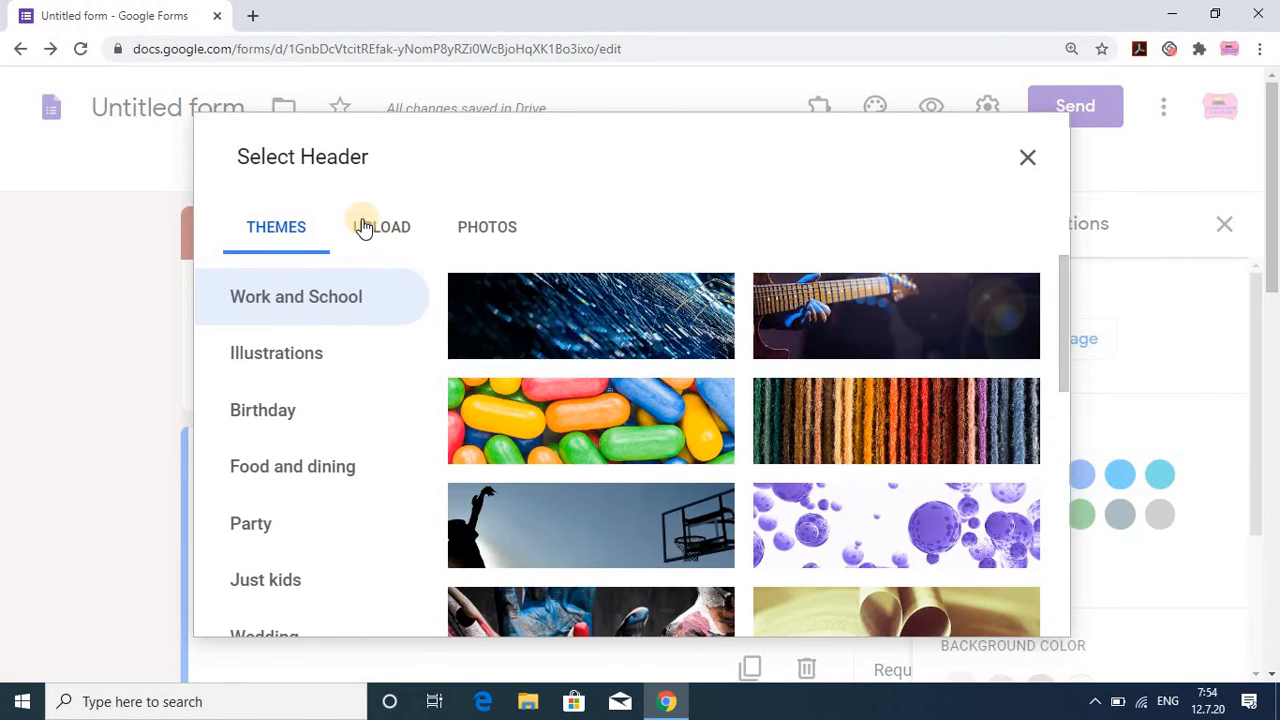
pyautogui.click(487, 227)
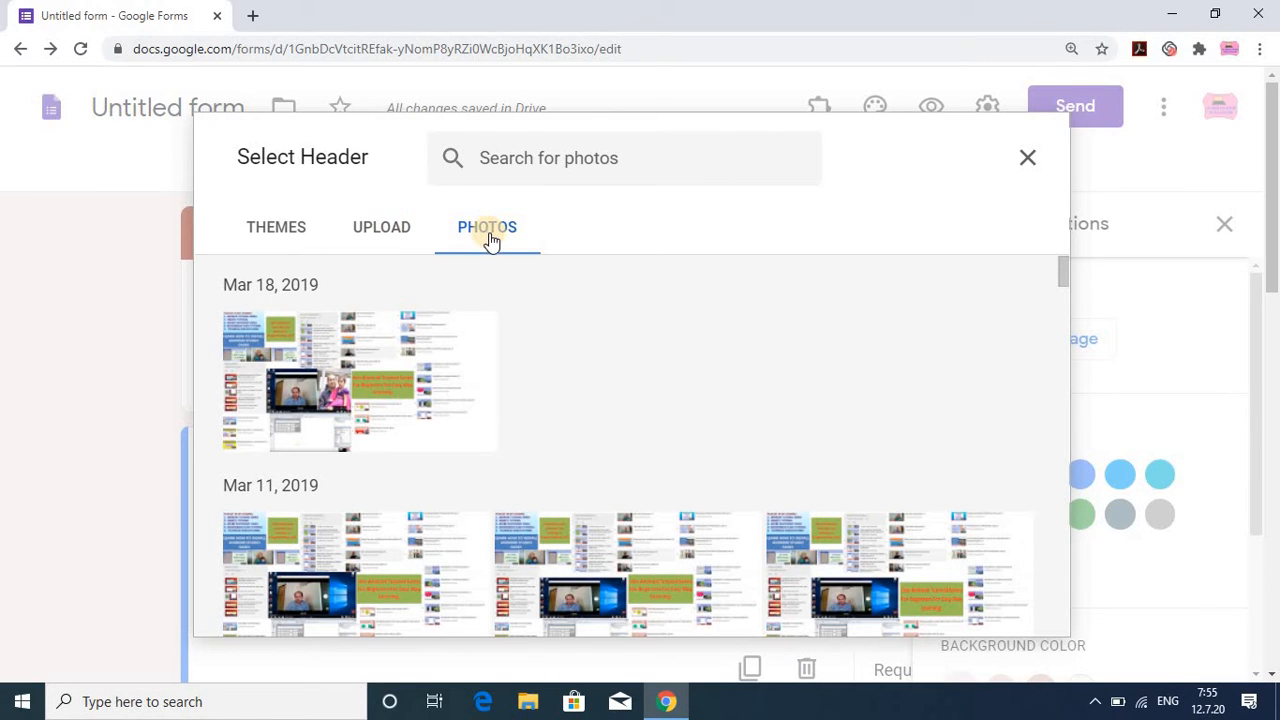
pyautogui.click(384, 233)
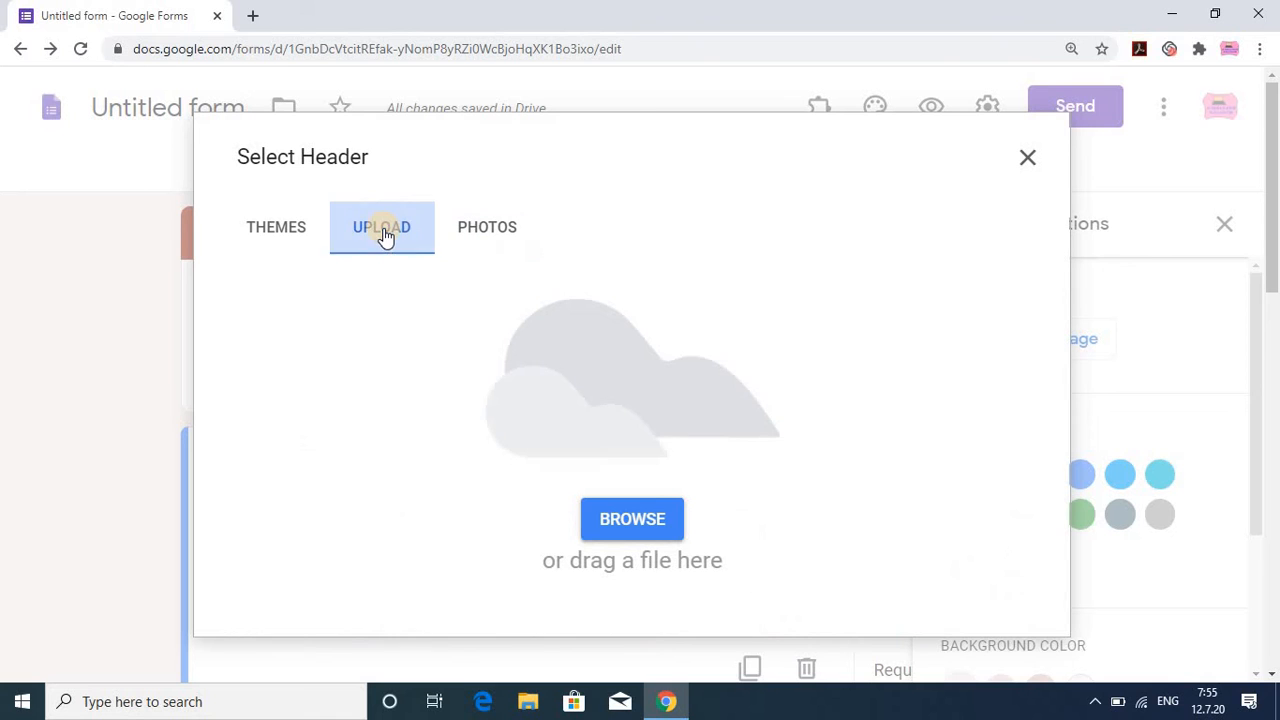
pyautogui.click(274, 234)
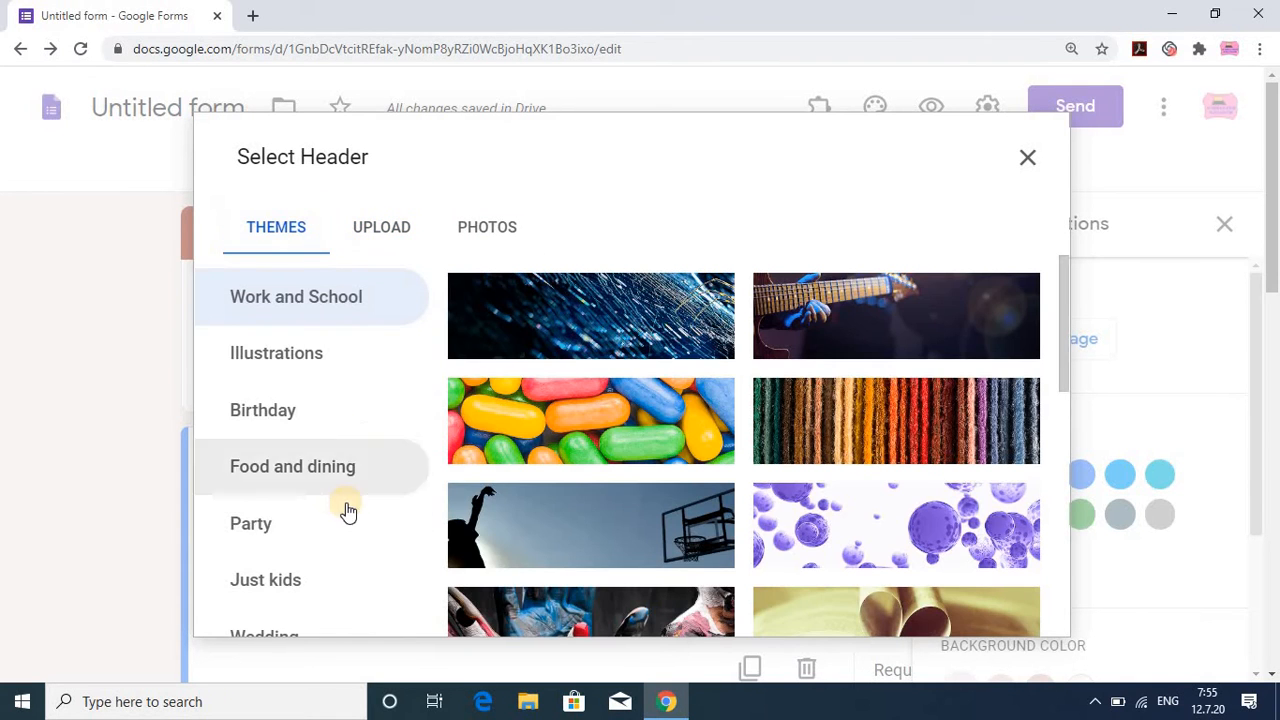
pyautogui.click(253, 531)
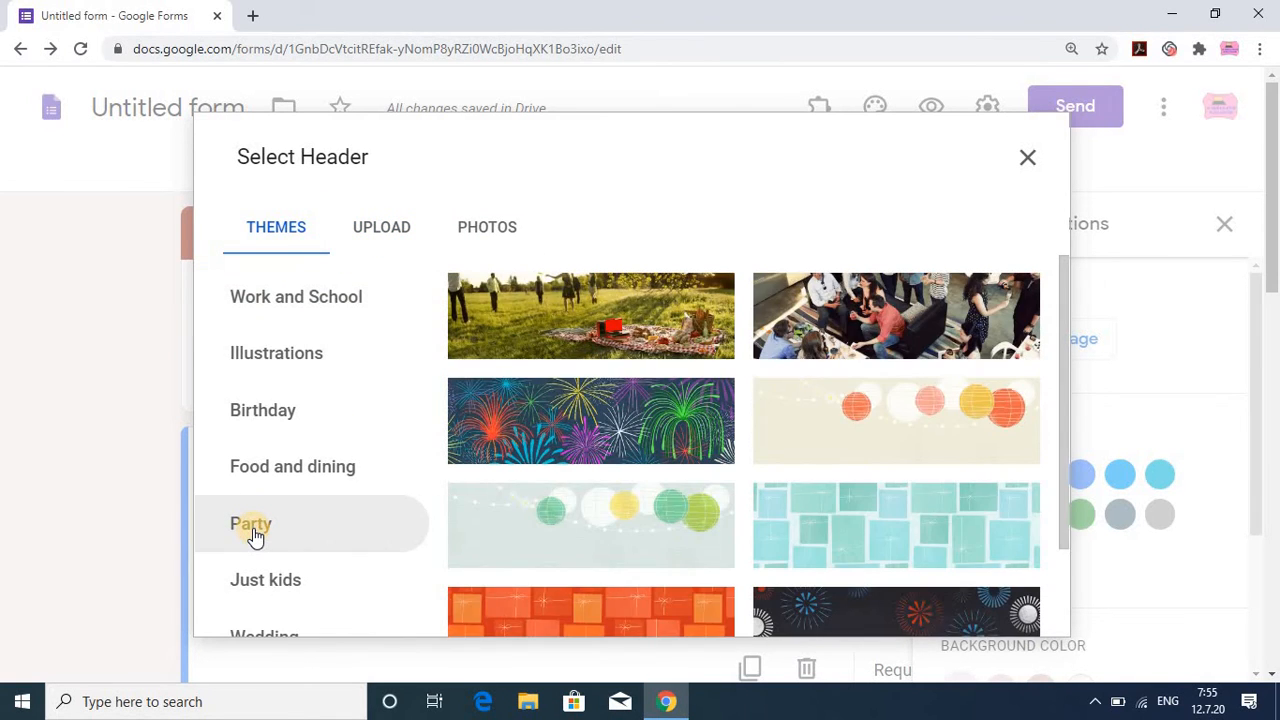
pyautogui.click(485, 430)
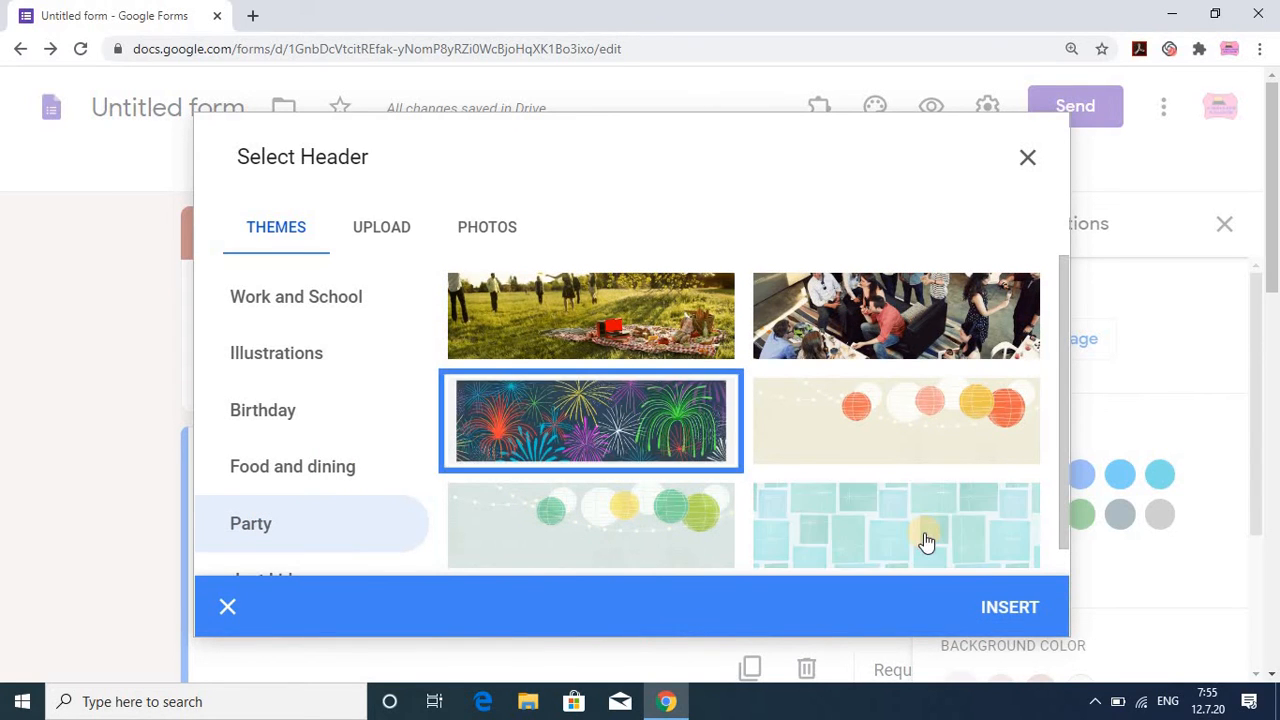
pyautogui.click(1016, 609)
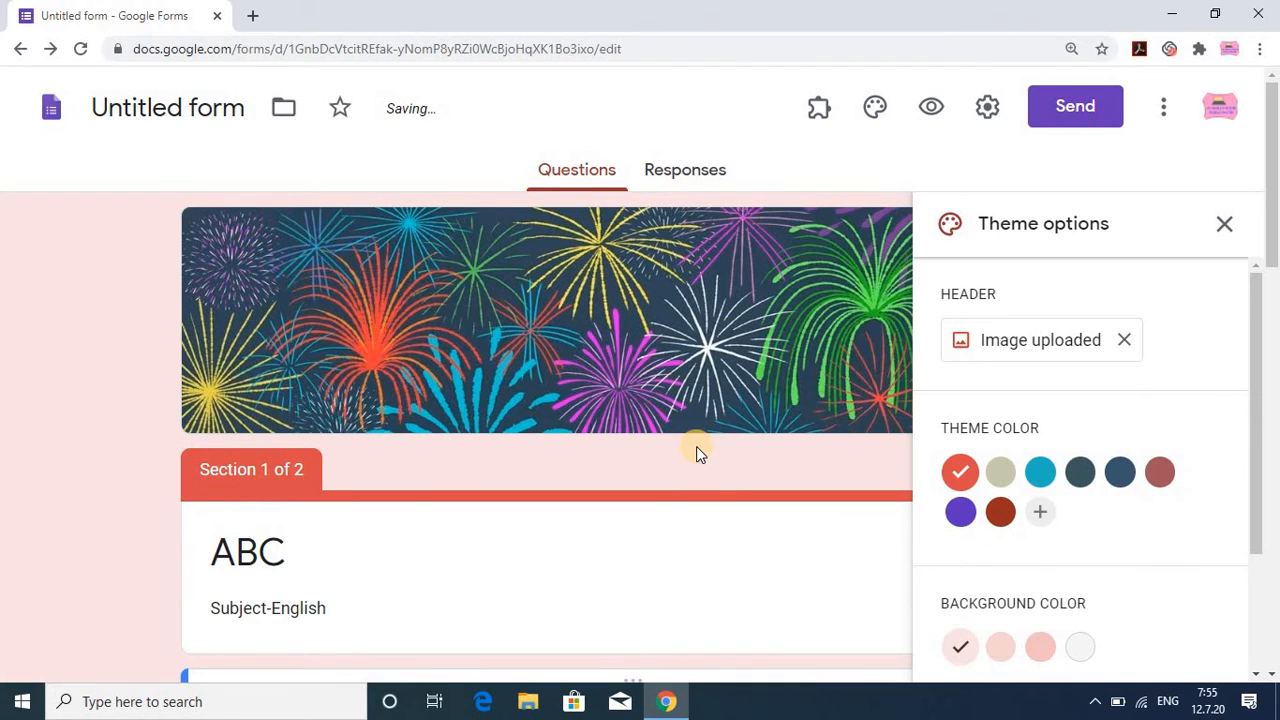
pyautogui.click(1227, 232)
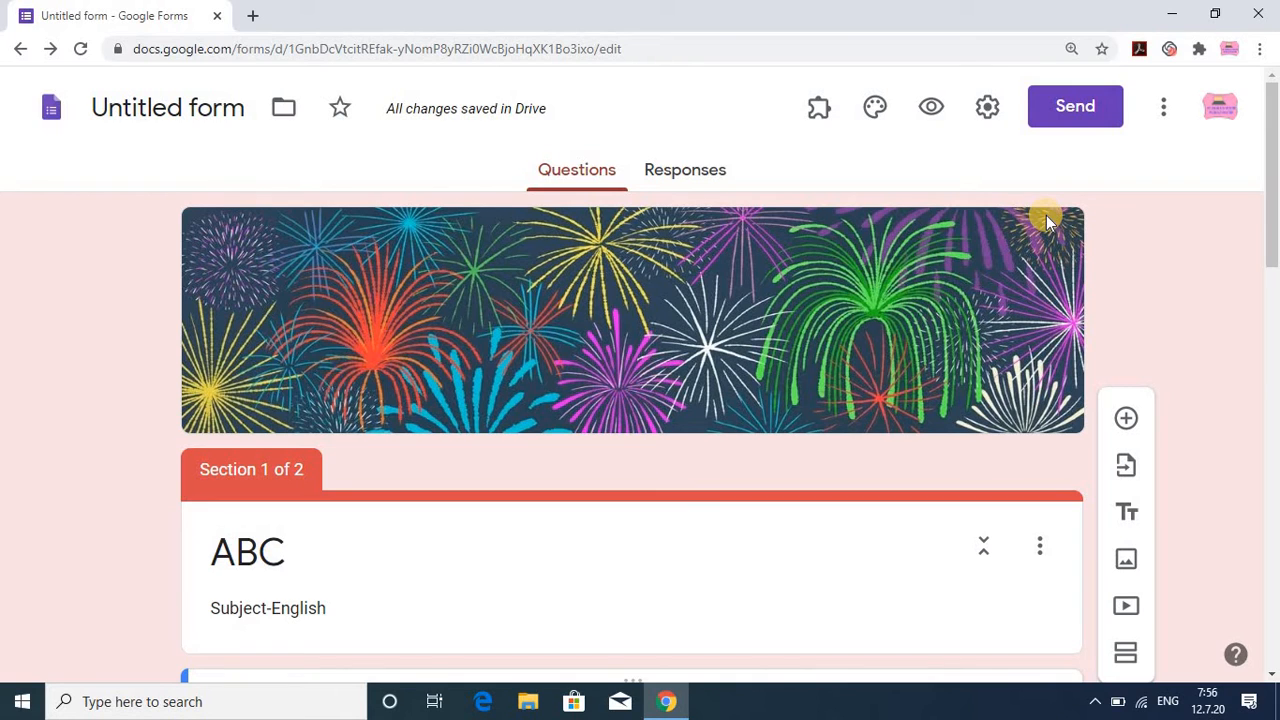
# Step: Stop the form from accepting responses and turn acceptance back on
pyautogui.click(673, 180)
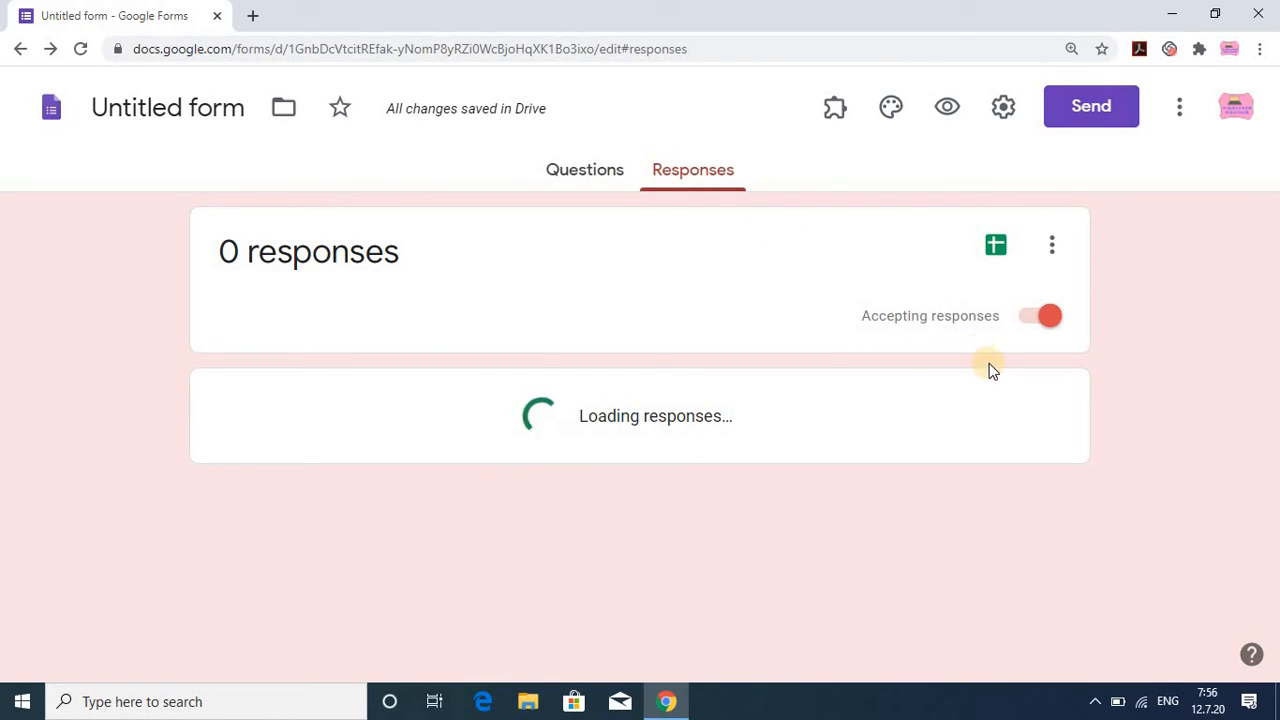
pyautogui.click(1040, 317)
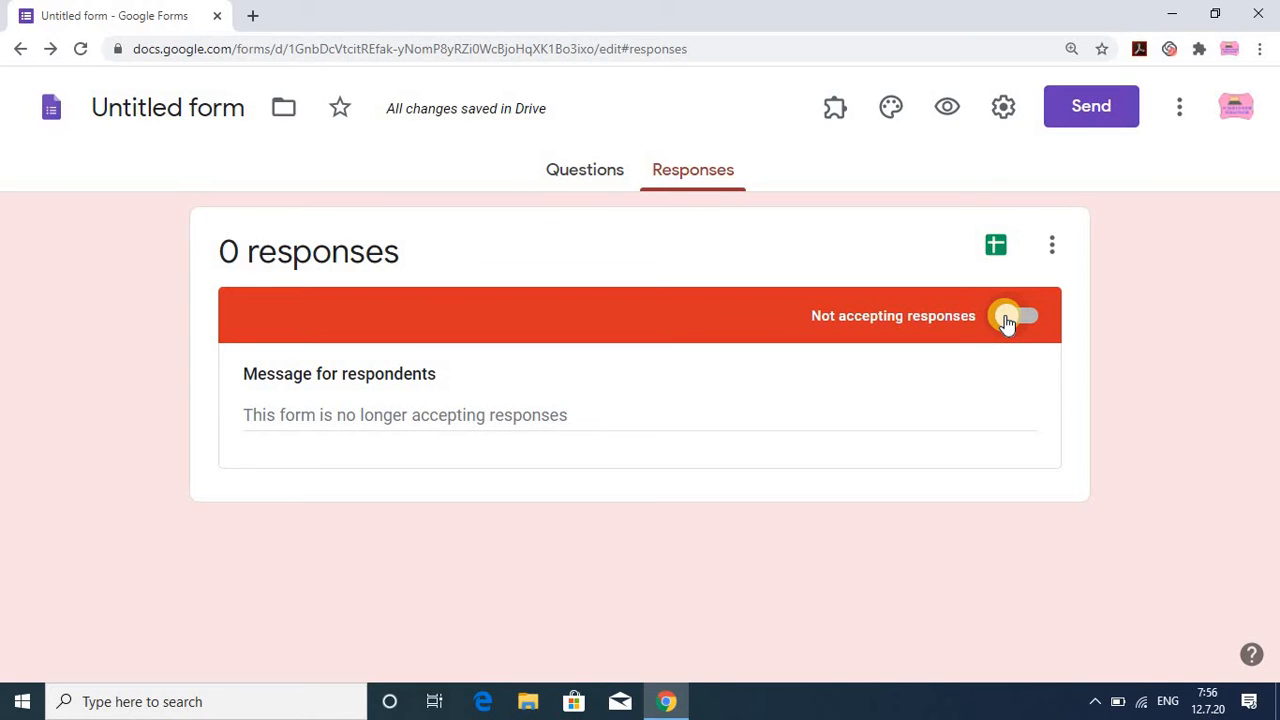
pyautogui.click(1007, 318)
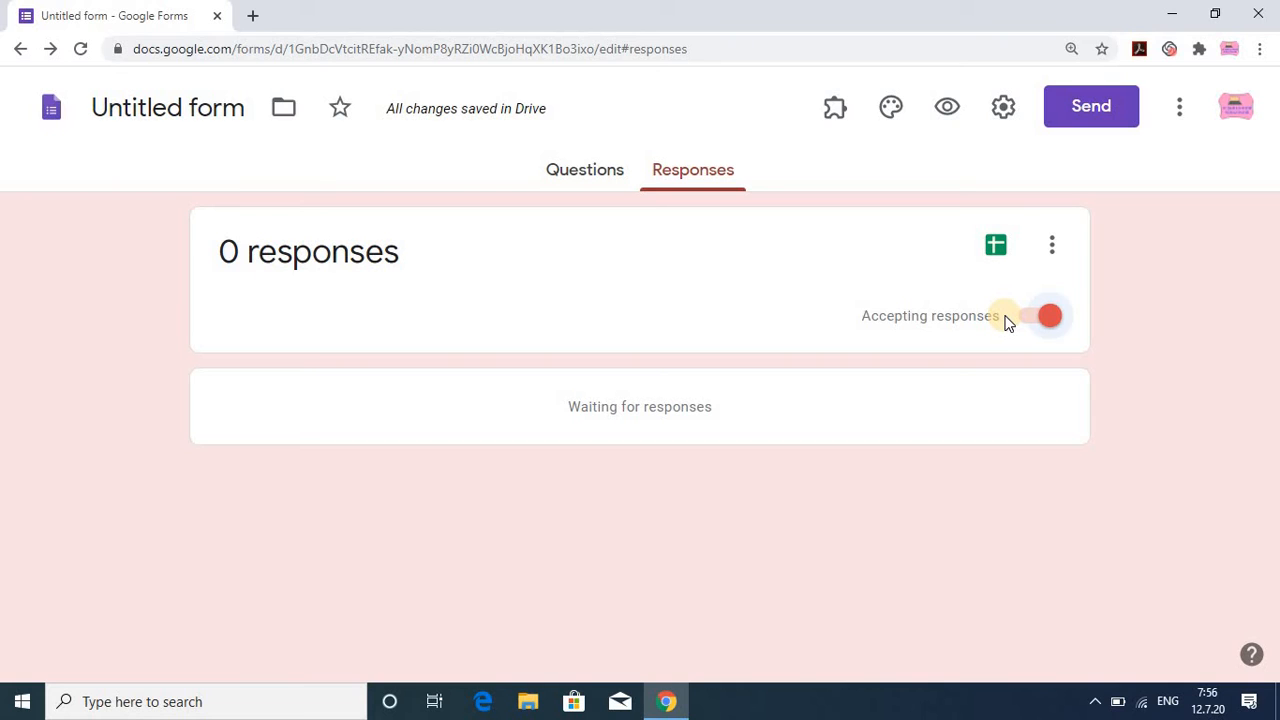
# Step: Install the formLimiter add-on from the G Suite Marketplace, allowing it to access the signed-in Google account
pyautogui.click(1184, 112)
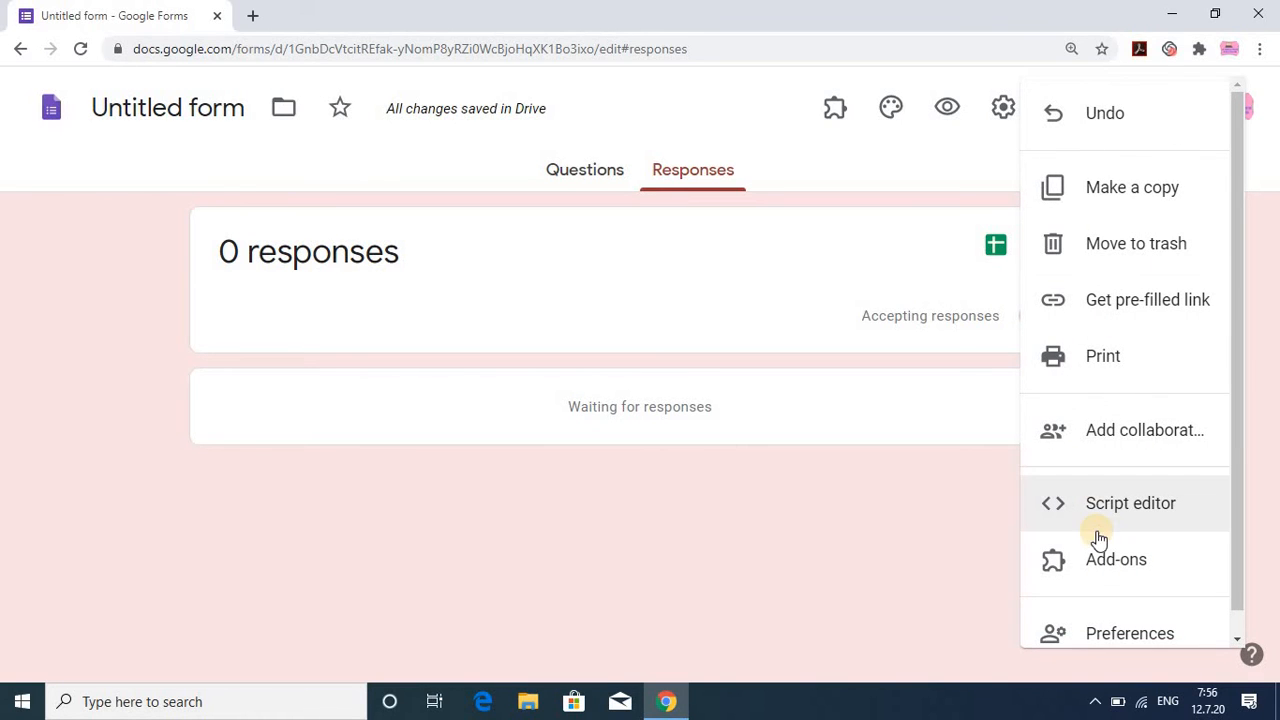
pyautogui.click(1107, 565)
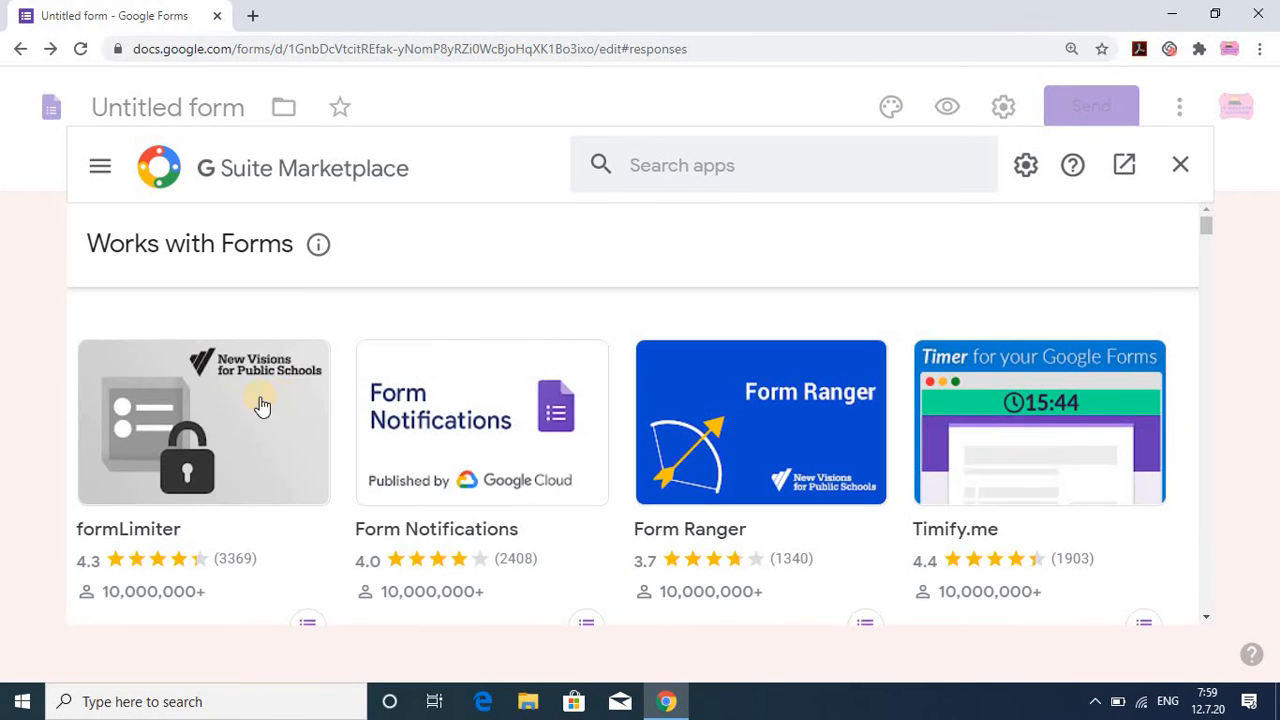
pyautogui.click(185, 429)
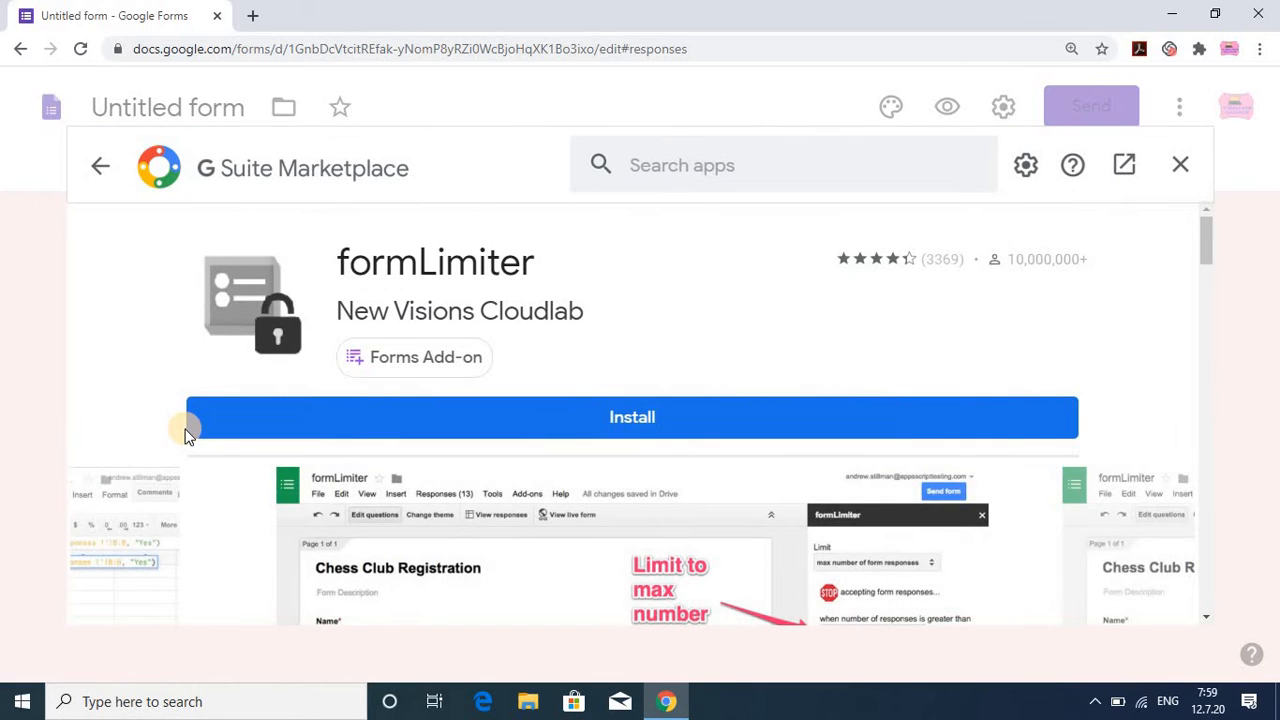
pyautogui.click(645, 420)
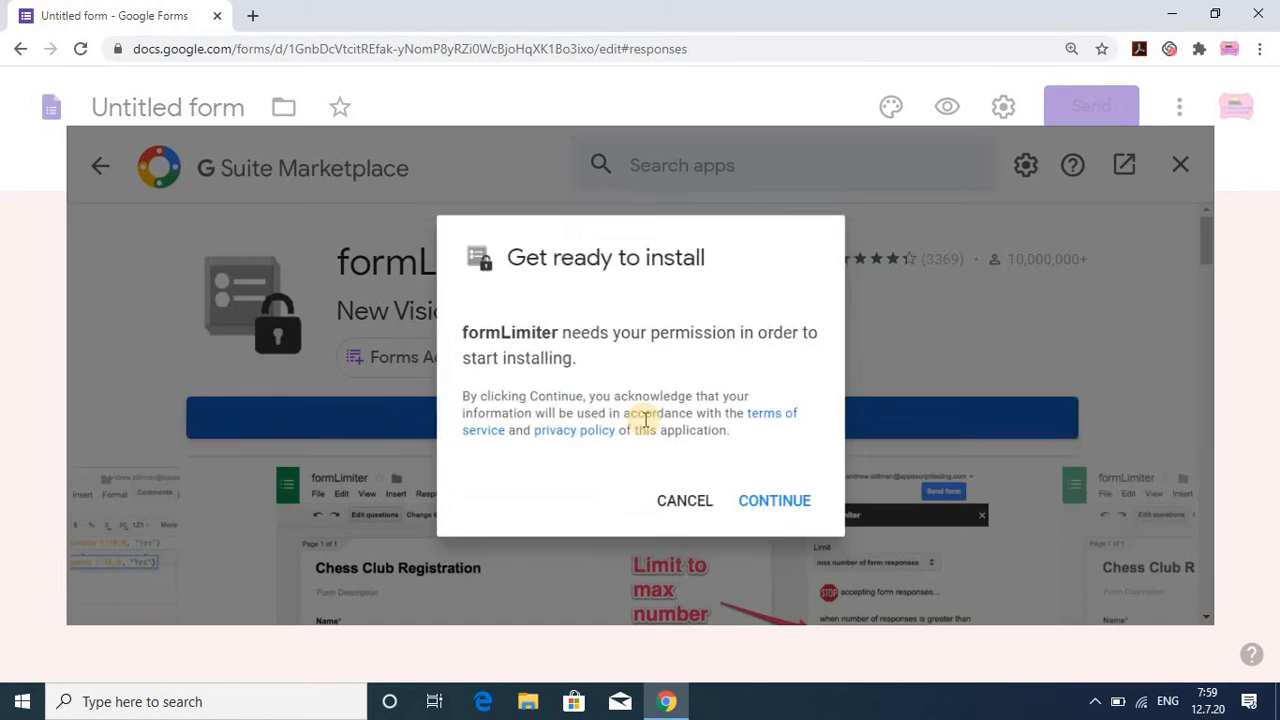
pyautogui.click(800, 516)
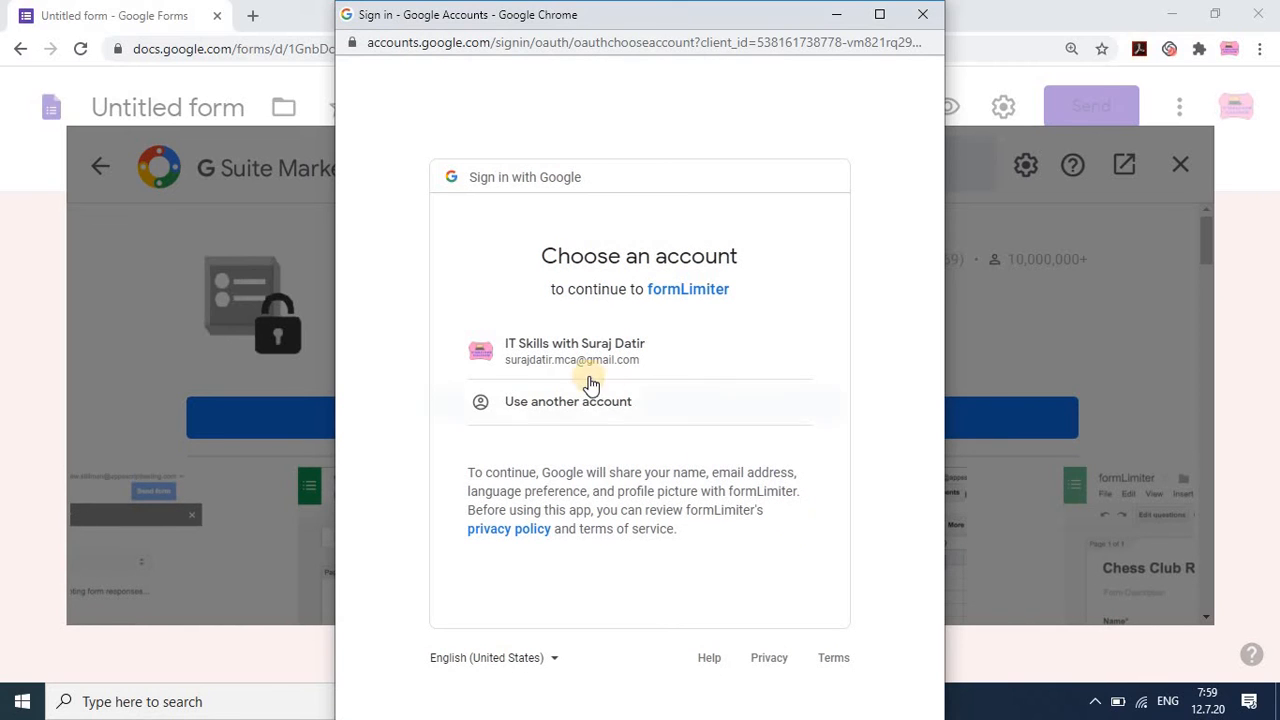
pyautogui.click(557, 362)
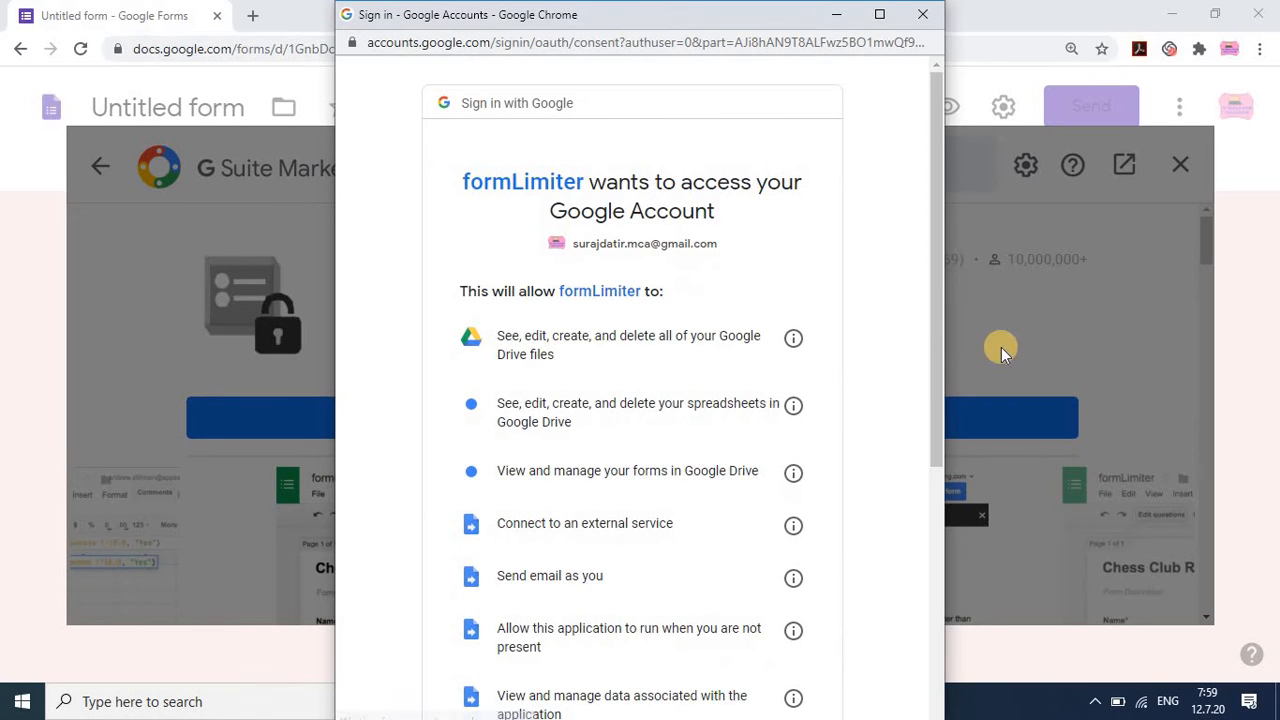
pyautogui.moveTo(932, 388); pyautogui.dragTo(922, 649)
pyautogui.click(752, 592)
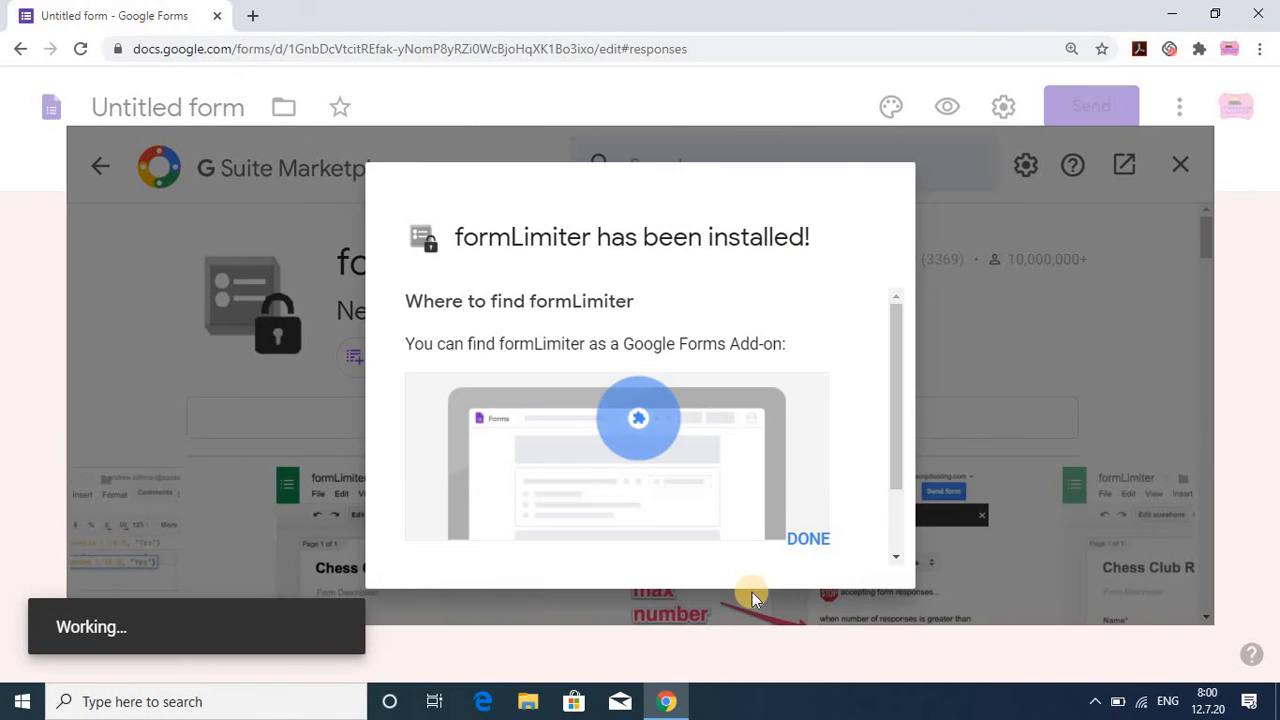
# Step: Finish the formLimiter installation and limit the form by date and time, with 07/12/2020 as the due date
pyautogui.click(828, 537)
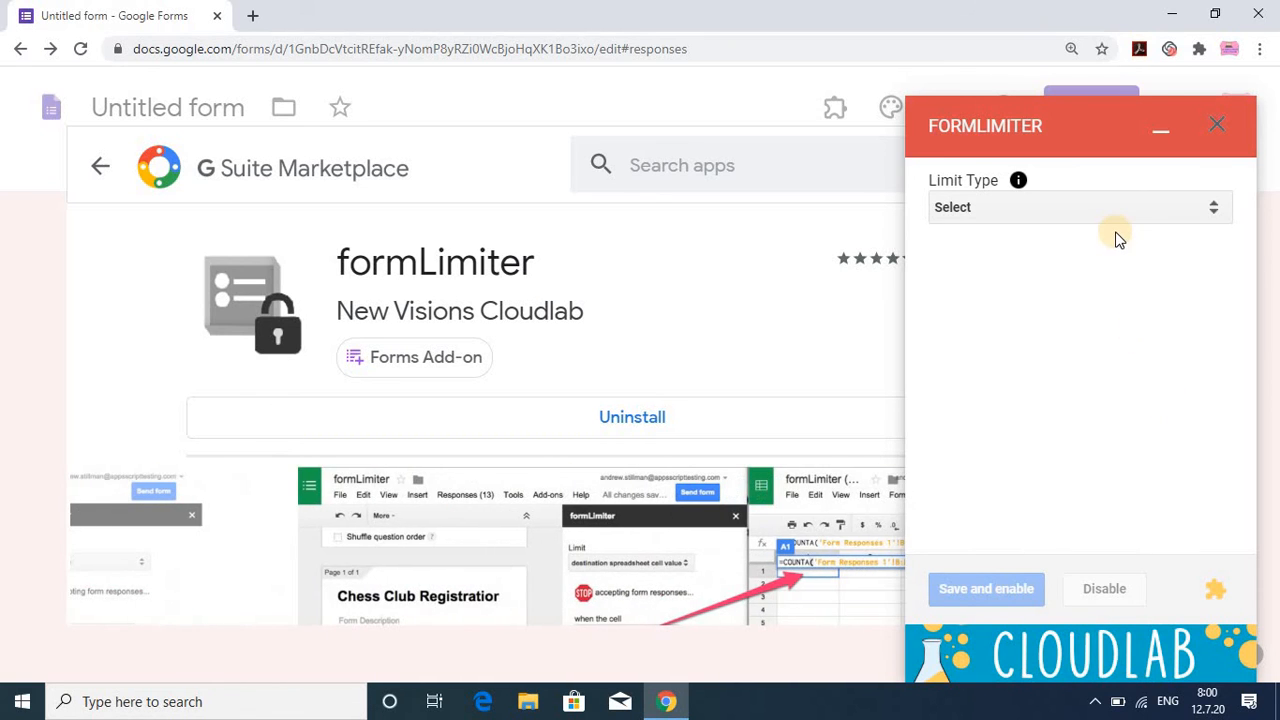
pyautogui.click(1214, 212)
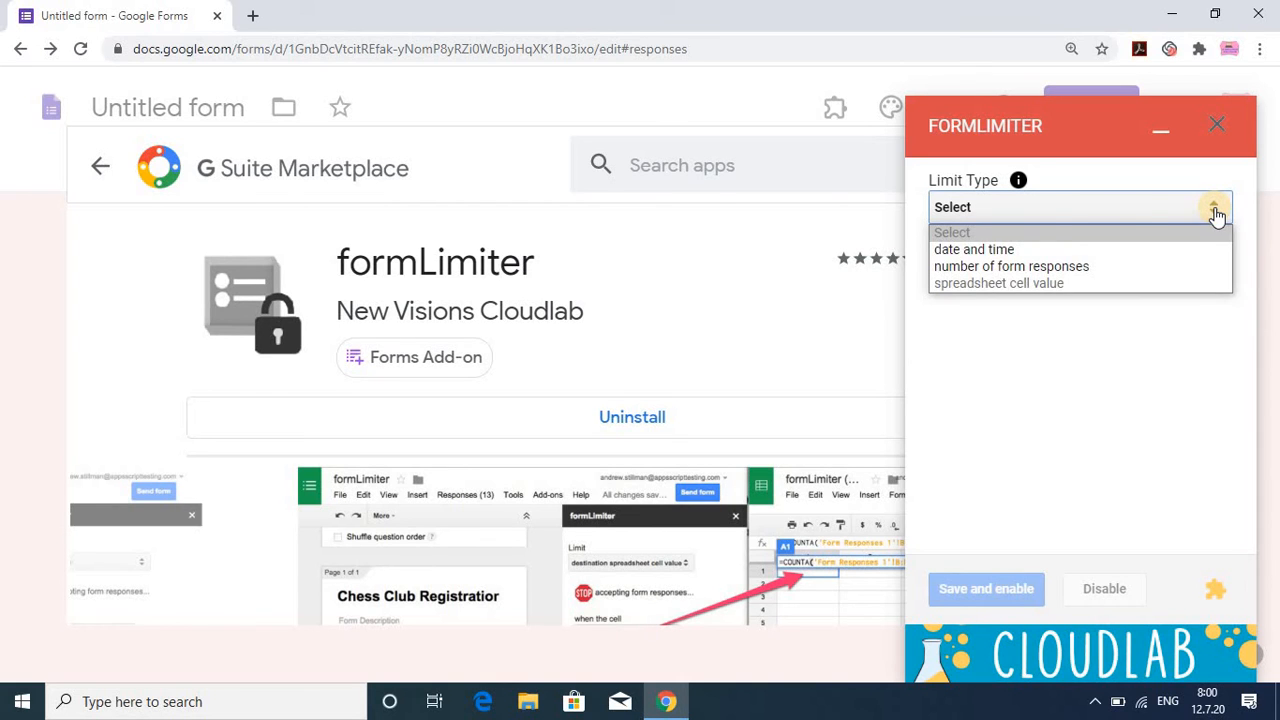
pyautogui.click(999, 249)
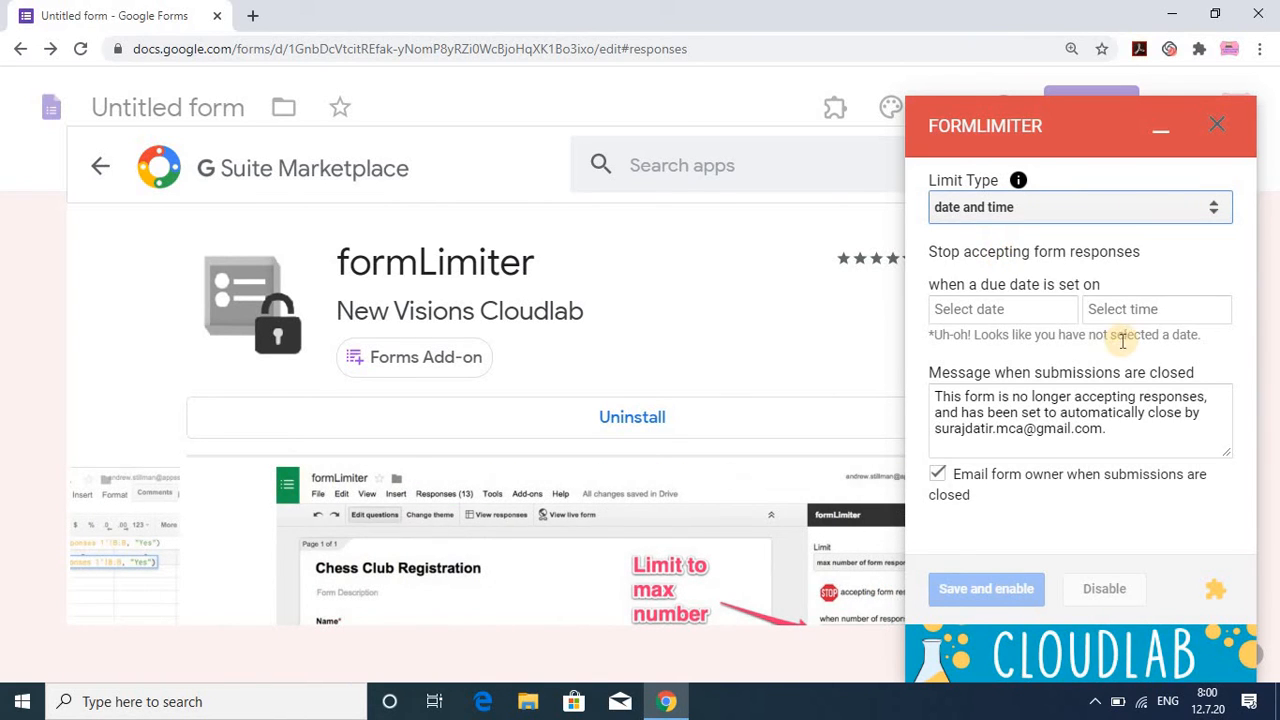
pyautogui.click(1030, 310)
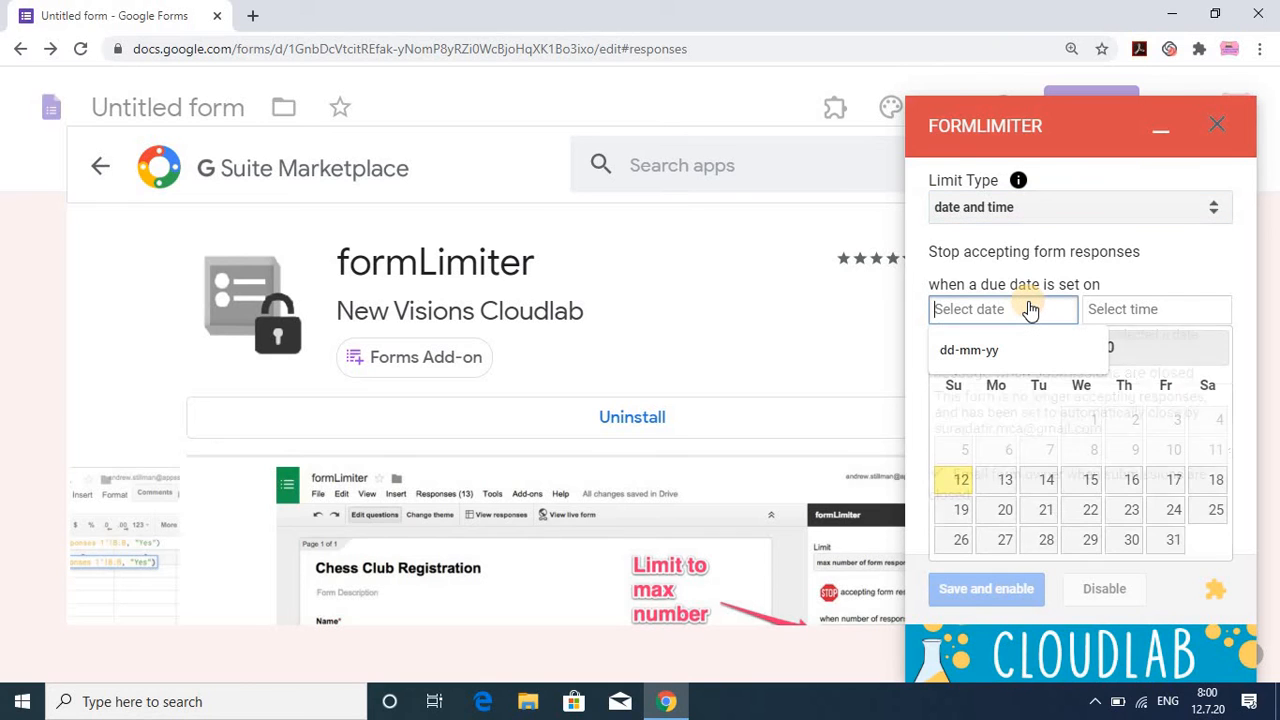
pyautogui.click(962, 480)
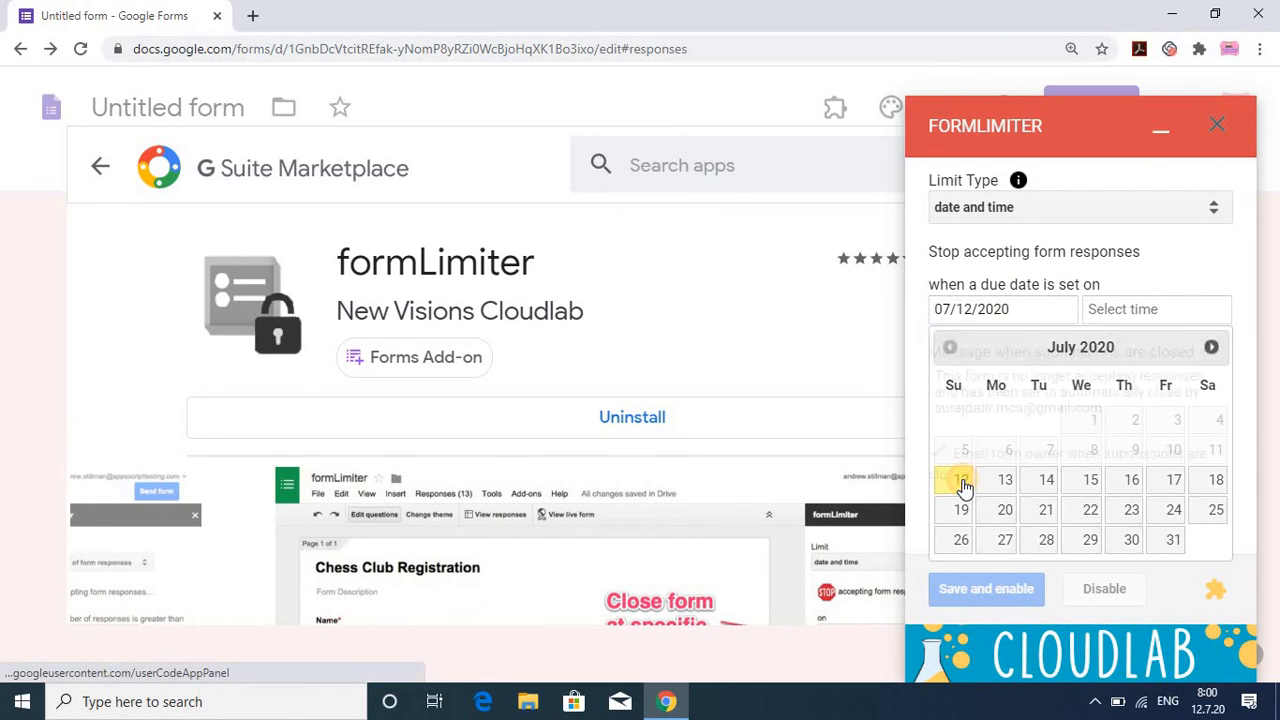
# Step: Set the closing time to 2:00 PM, save and enable the limit, and close formLimiter
pyautogui.click(1158, 309)
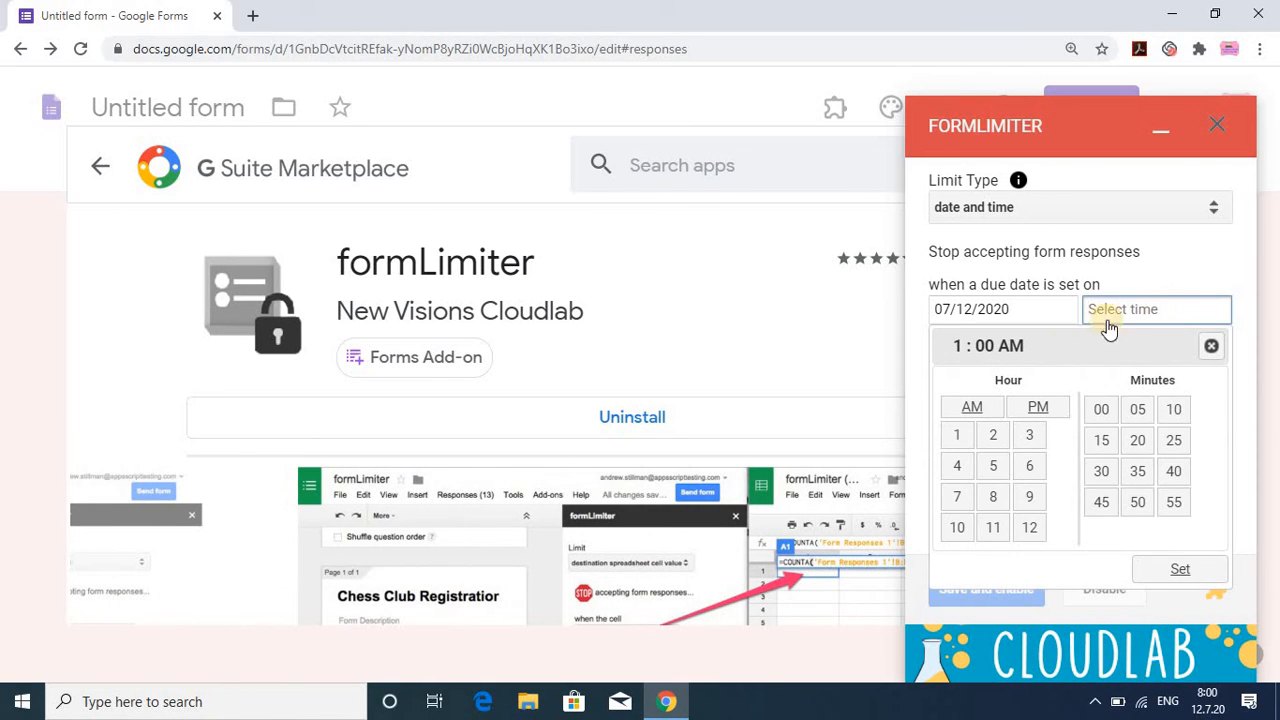
pyautogui.click(995, 440)
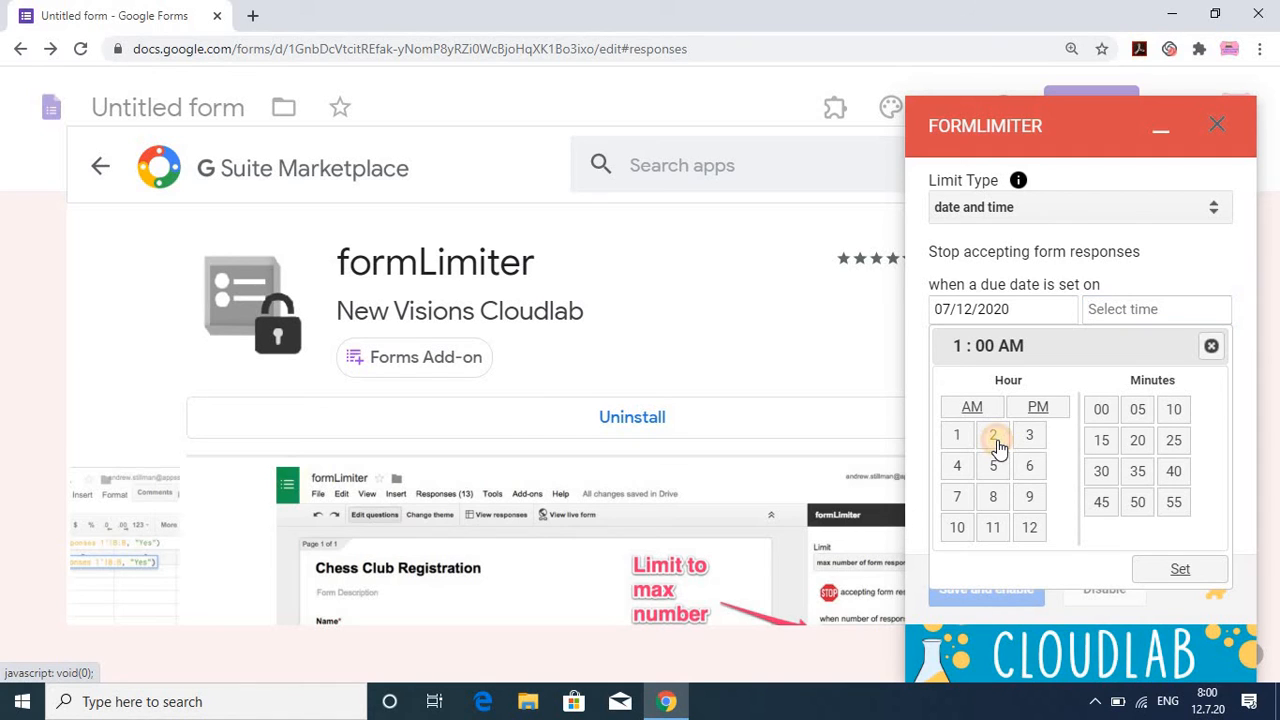
pyautogui.click(1038, 410)
pyautogui.click(1181, 577)
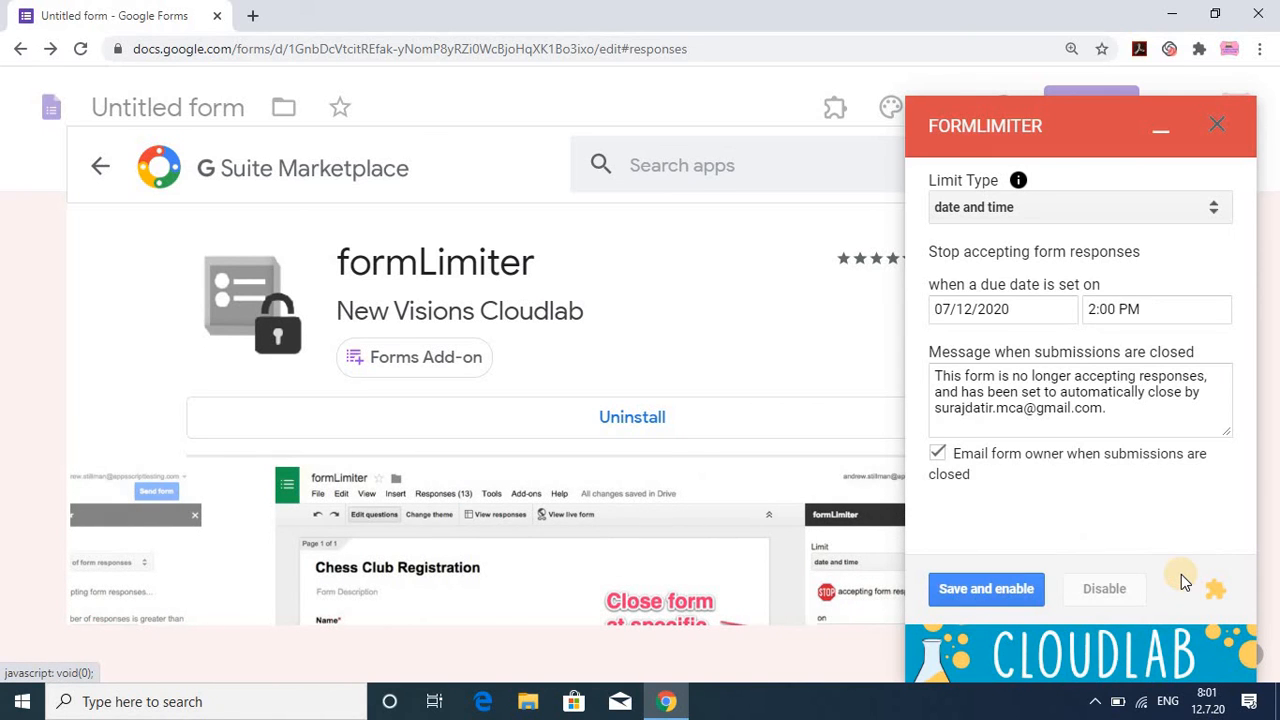
pyautogui.click(1012, 592)
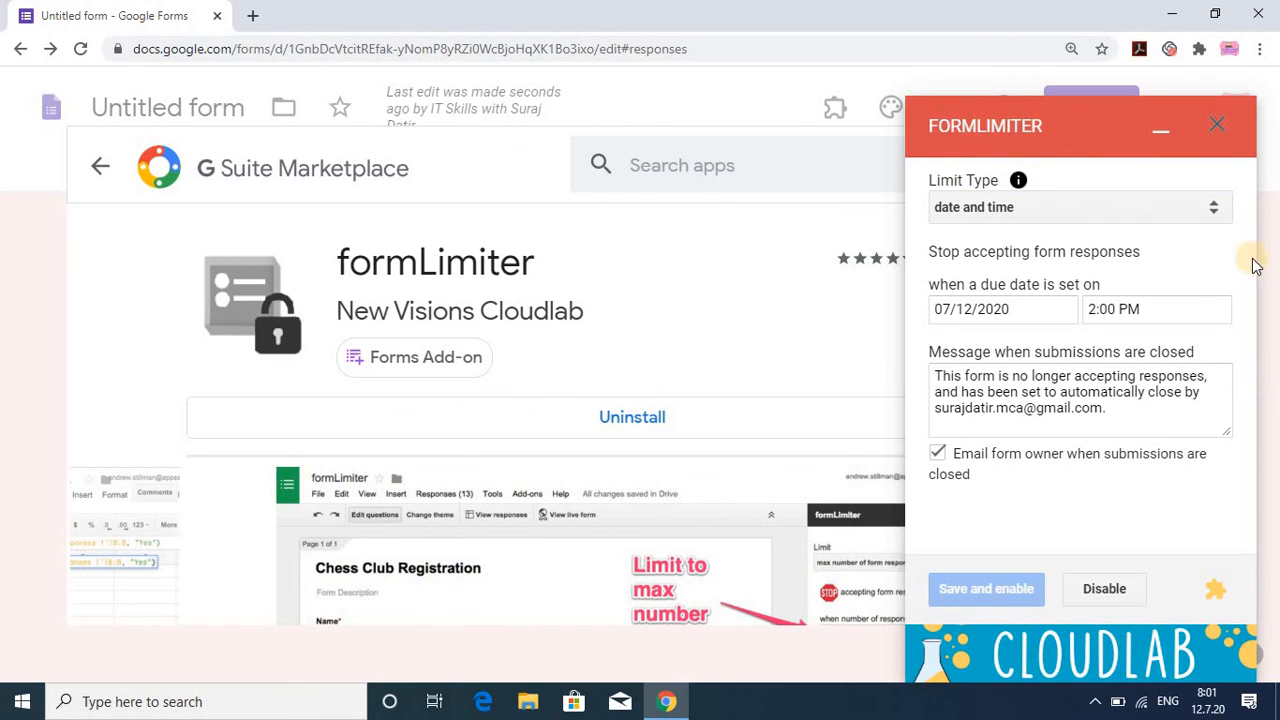
pyautogui.click(1225, 127)
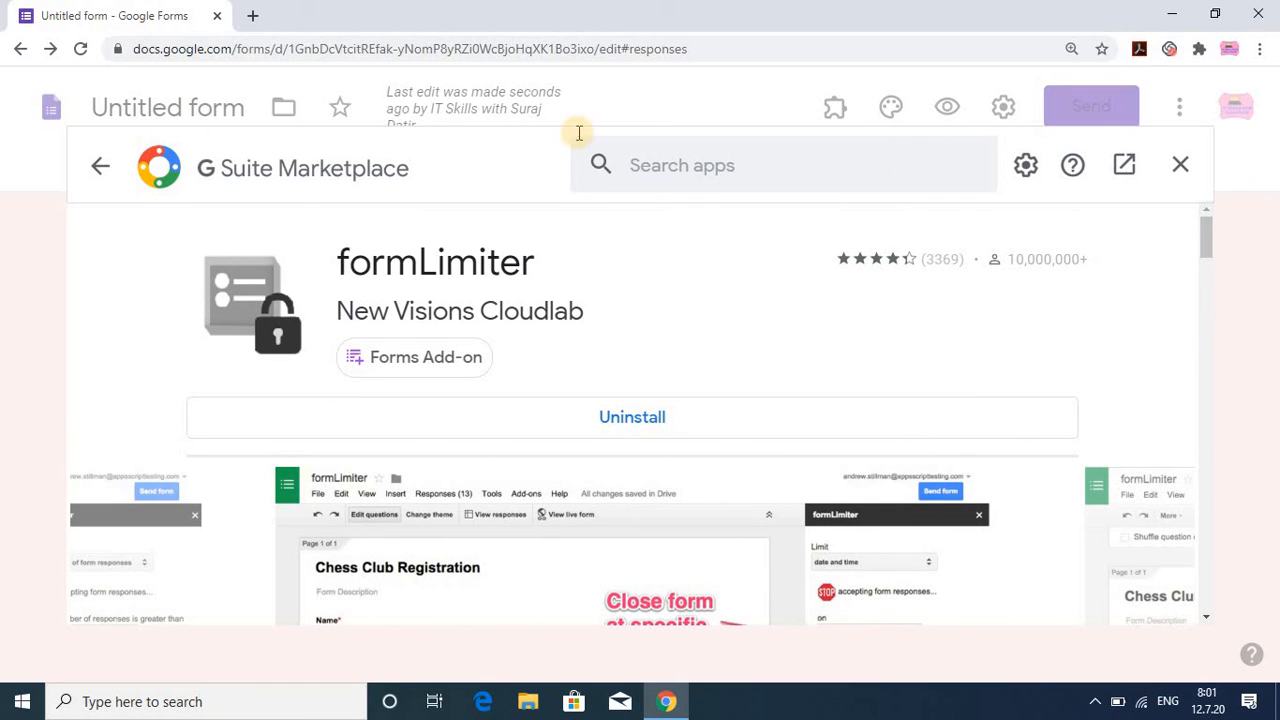
# Step: Leave the G Suite Marketplace, reopen the untitled form from the recent forms, and show its responses
pyautogui.click(16, 52)
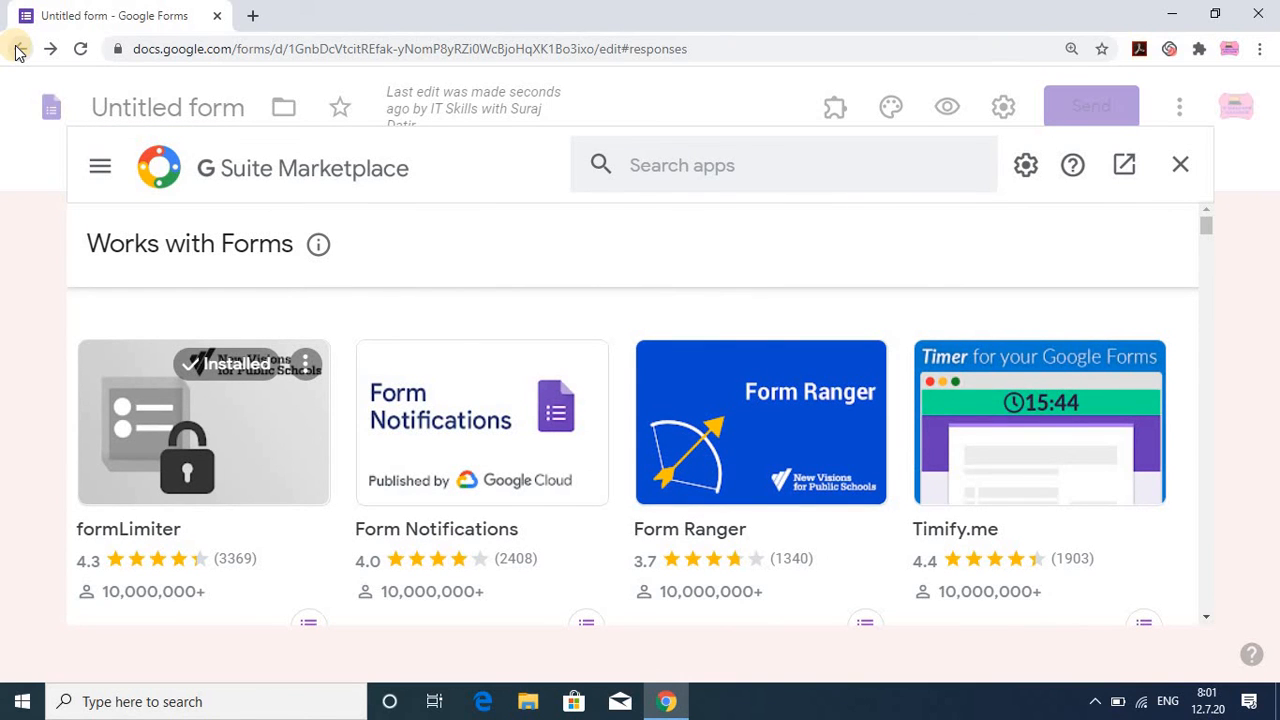
pyautogui.click(16, 52)
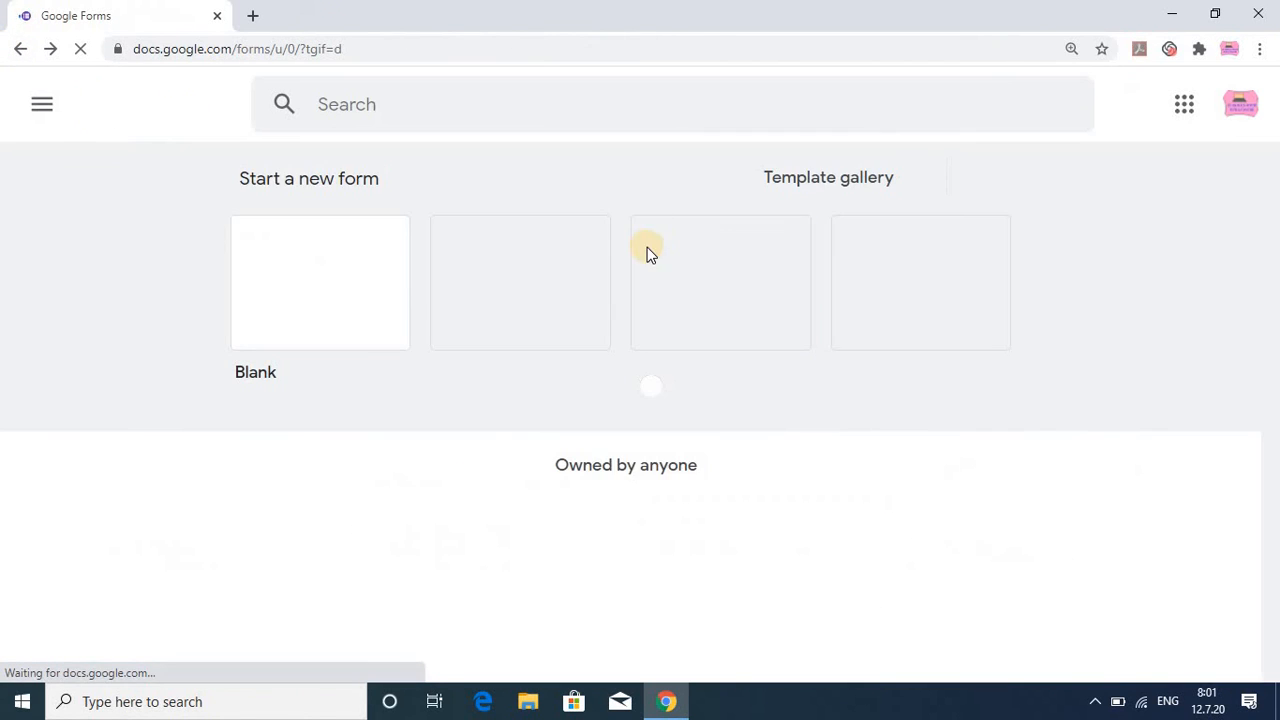
pyautogui.scroll(-2, 608, 394)
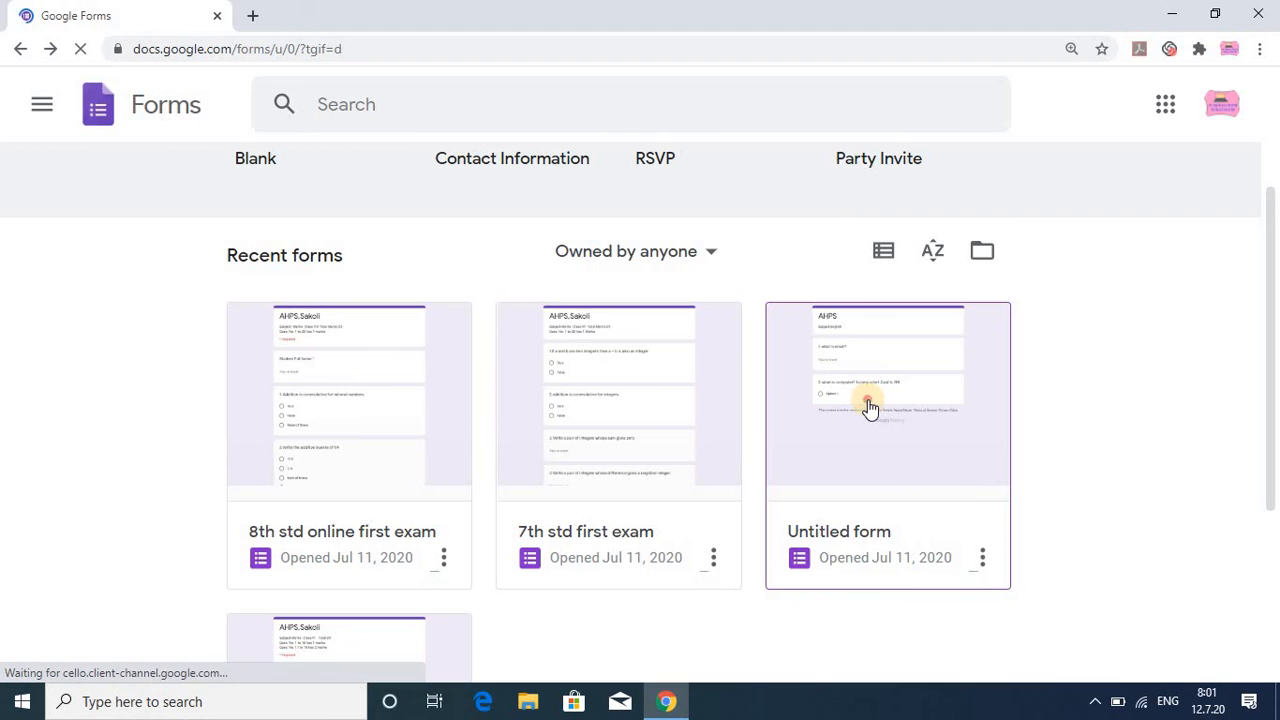
pyautogui.click(870, 408)
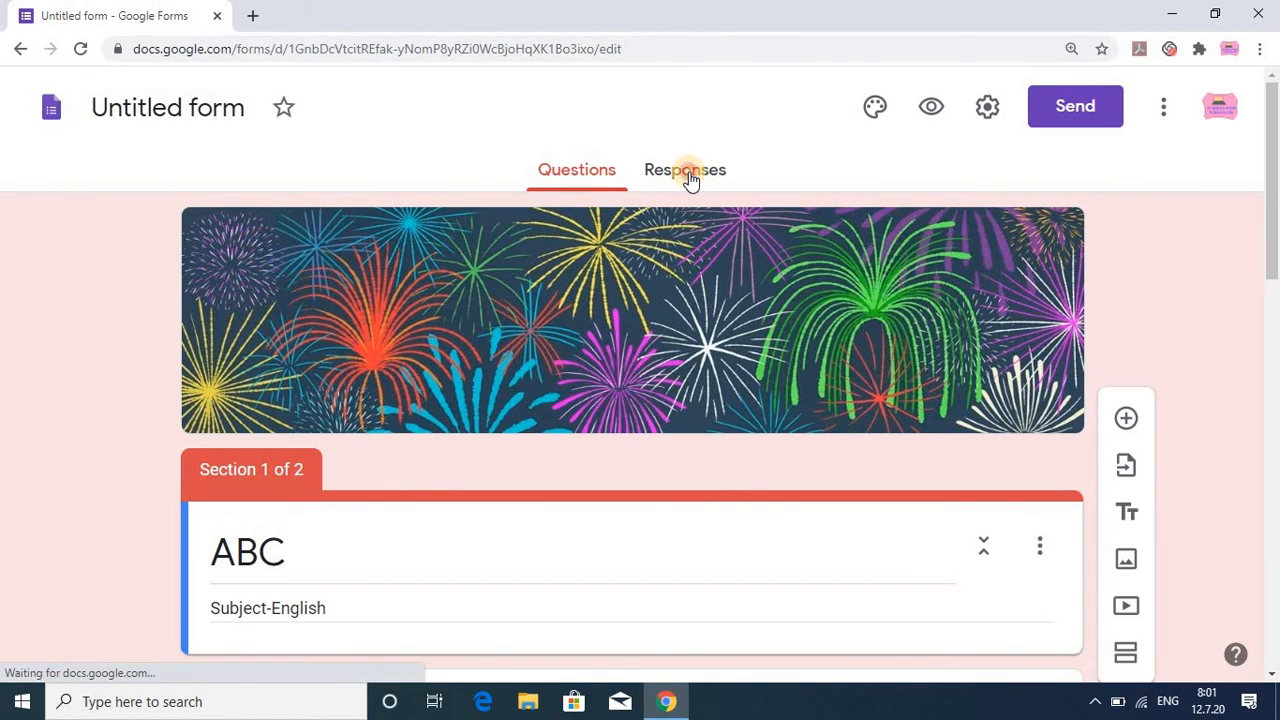
pyautogui.click(689, 172)
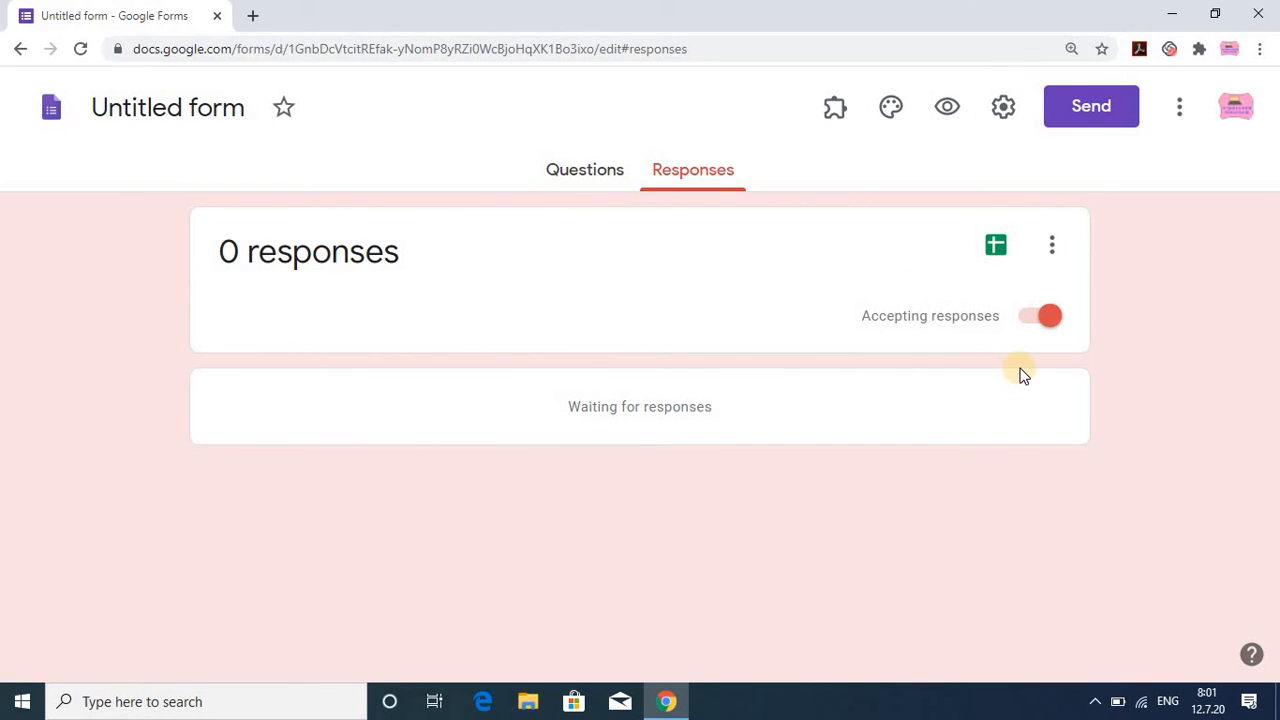